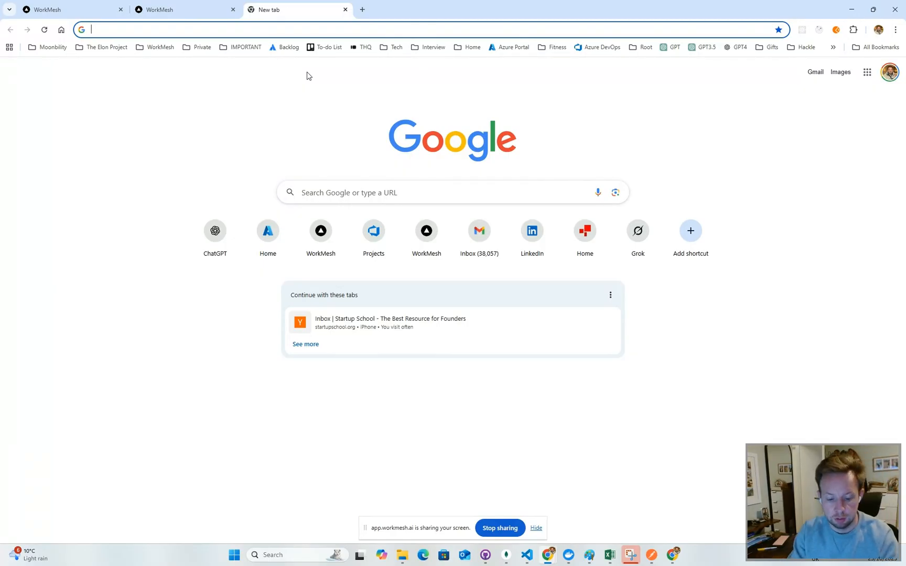
Open app.workmesh.ai in the browser and try to go to its /profile/directory page.
type("app")
key("Return")
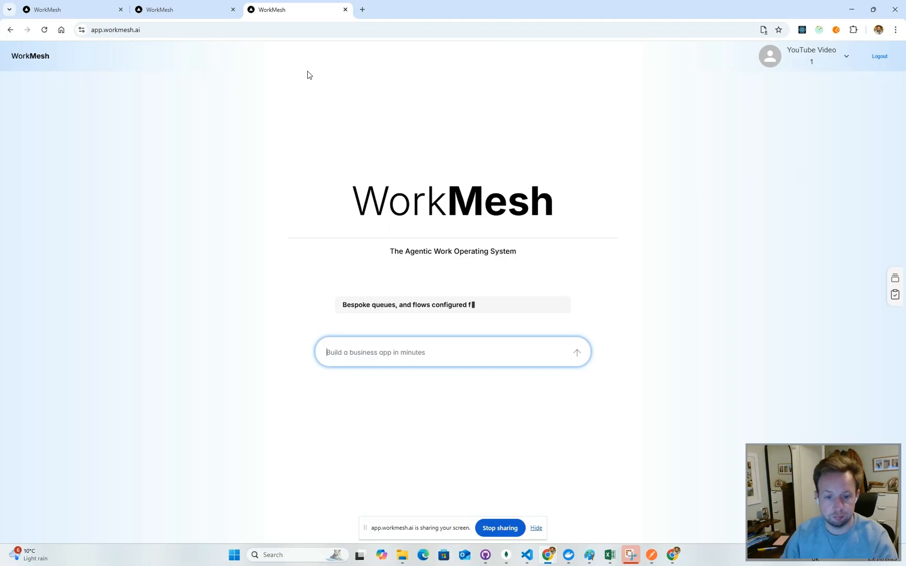
left_click(229, 30)
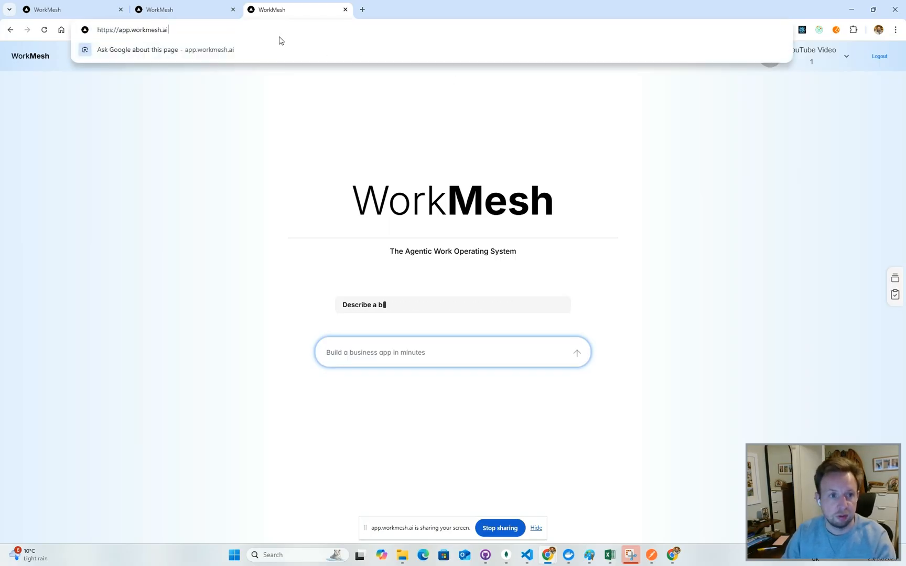
type("/profile/directory")
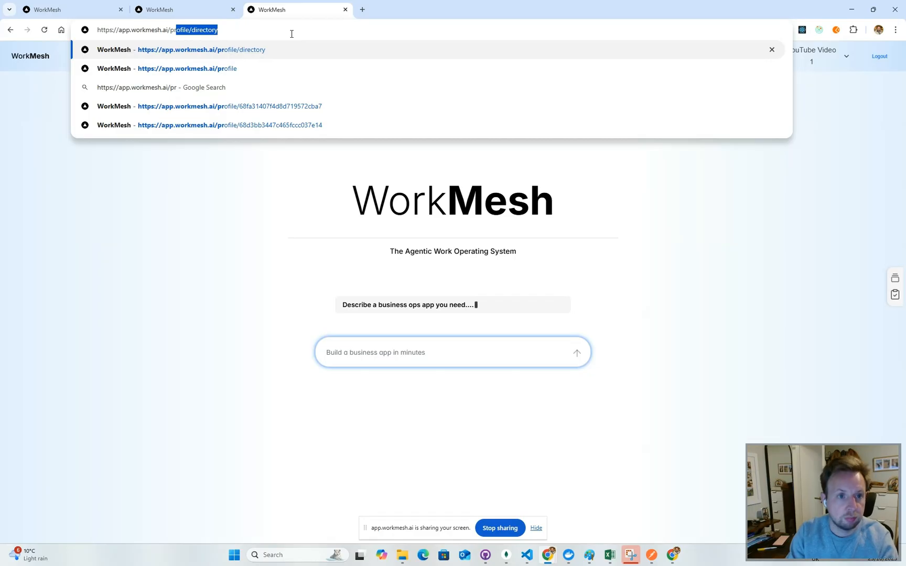
key("Return")
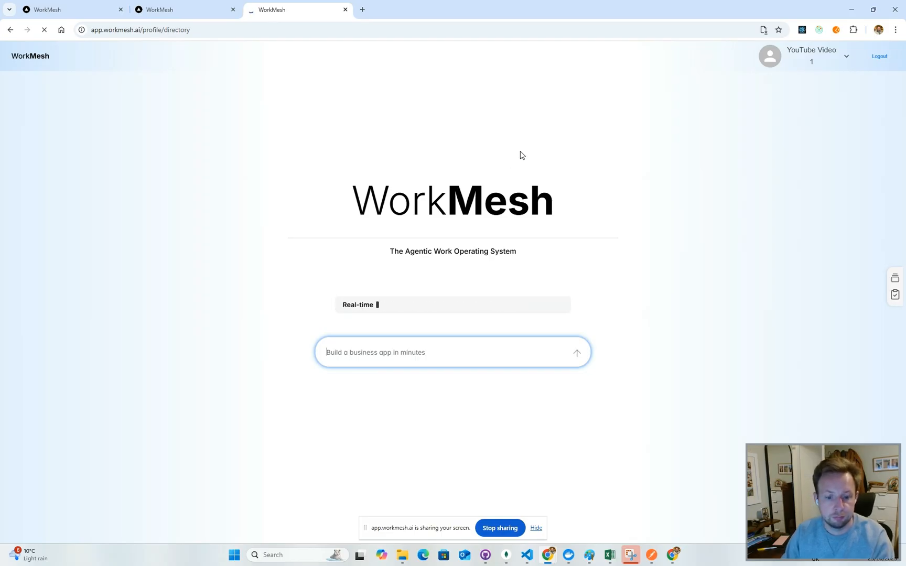
Reload the page and open app.workmesh.ai/profile/directory again.
left_click(44, 30)
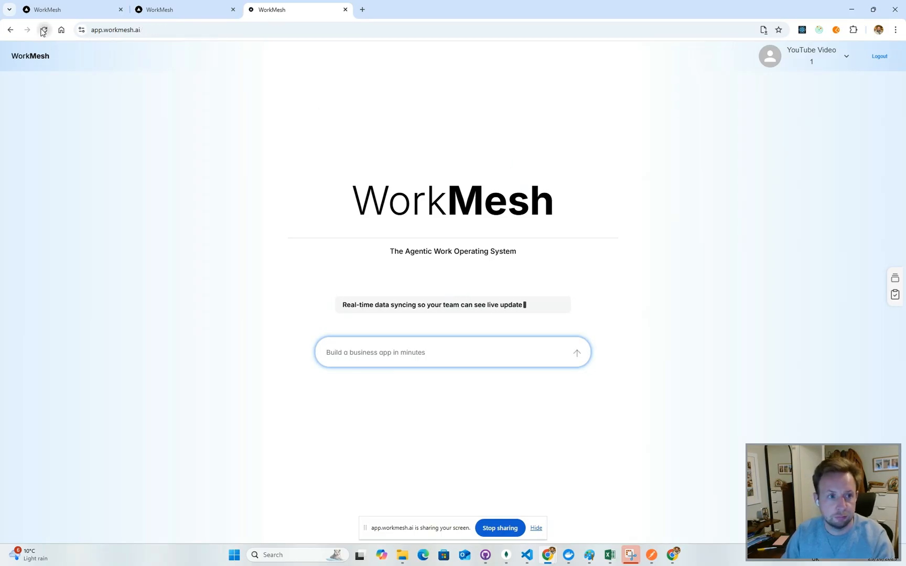
left_click(44, 29)
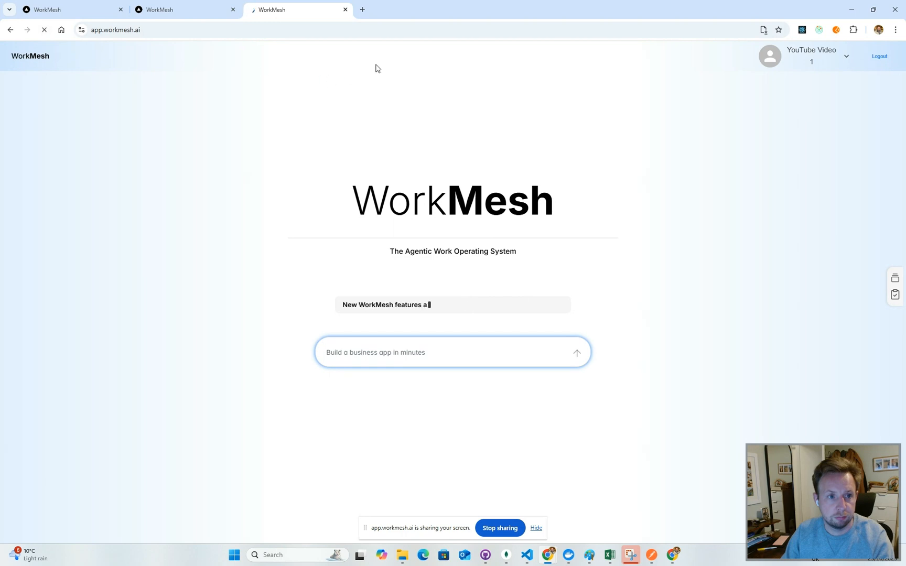
left_click(322, 27)
left_click(322, 27)
type("//")
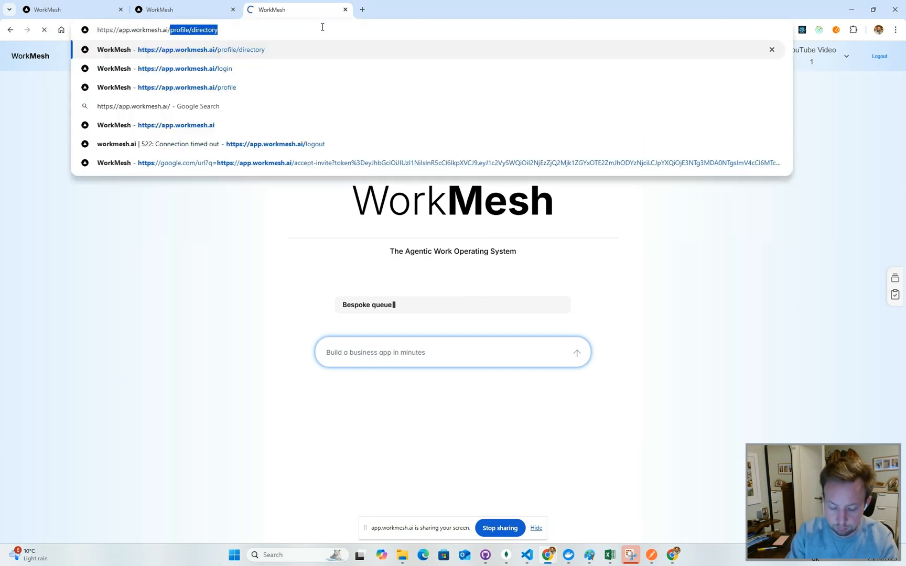
key("Return")
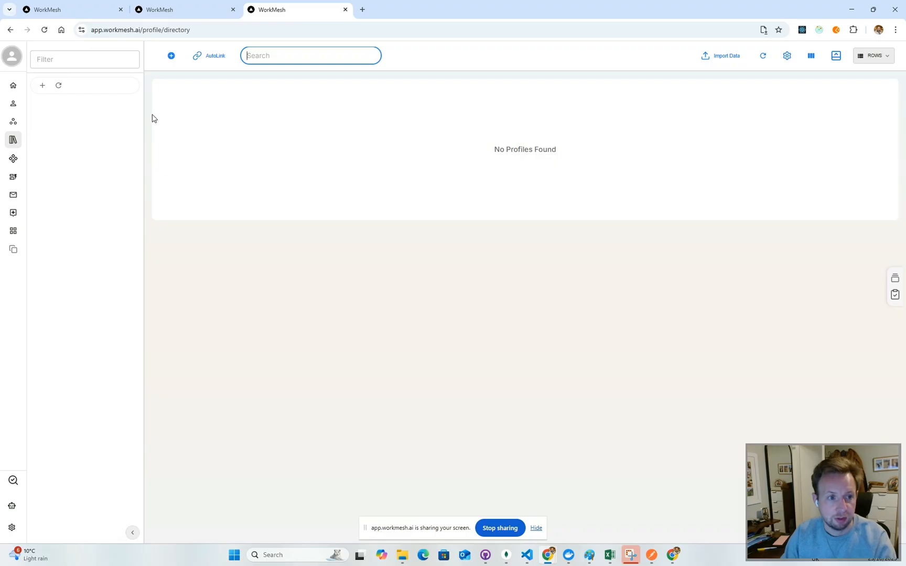
Create a profile type with the Opportunity icon, display name Loan and plural name Loans.
left_click(43, 86)
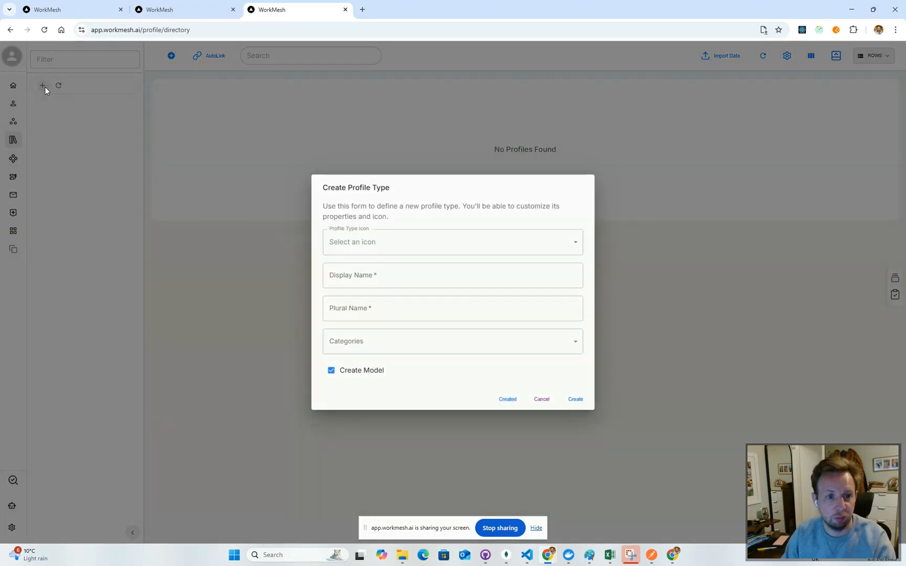
left_click(394, 243)
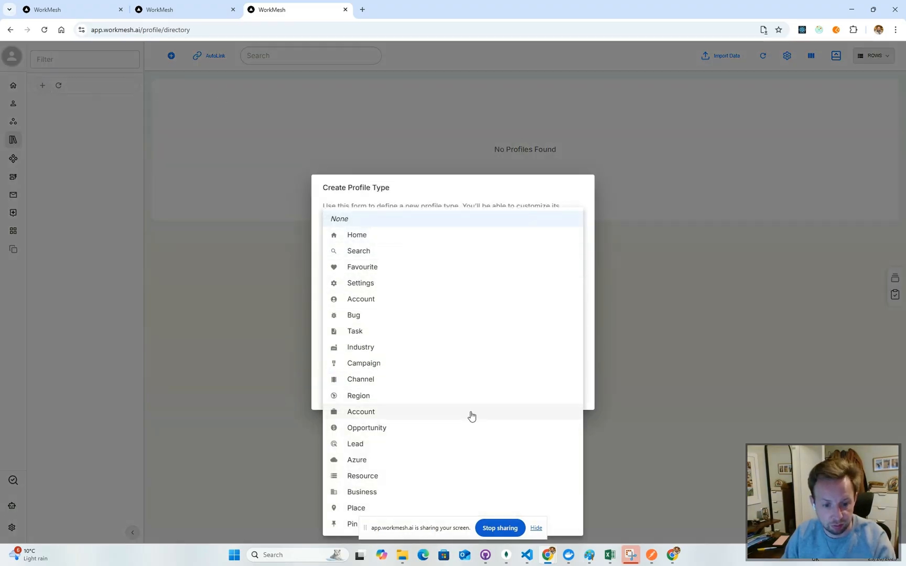
left_click(401, 428)
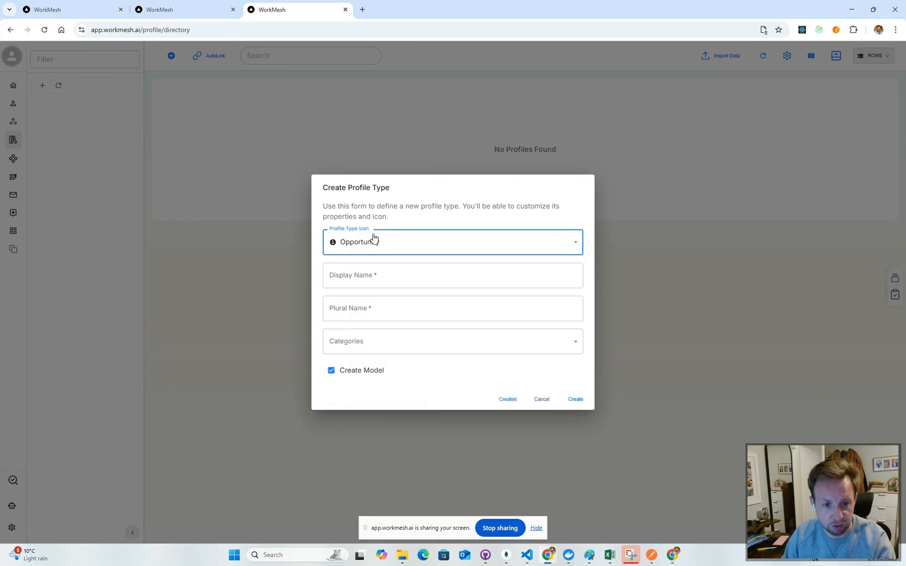
left_click(387, 282)
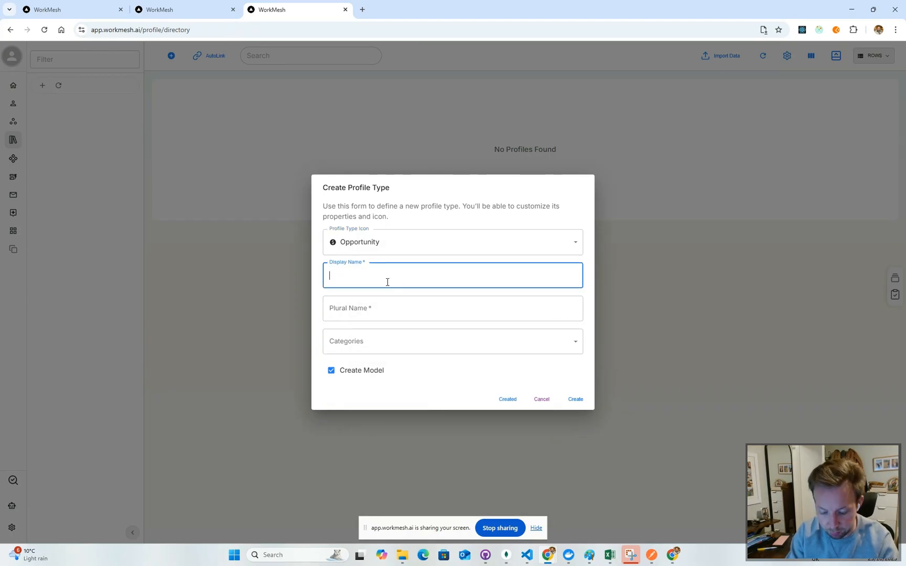
type("Loan")
key("Tab")
type("Loans")
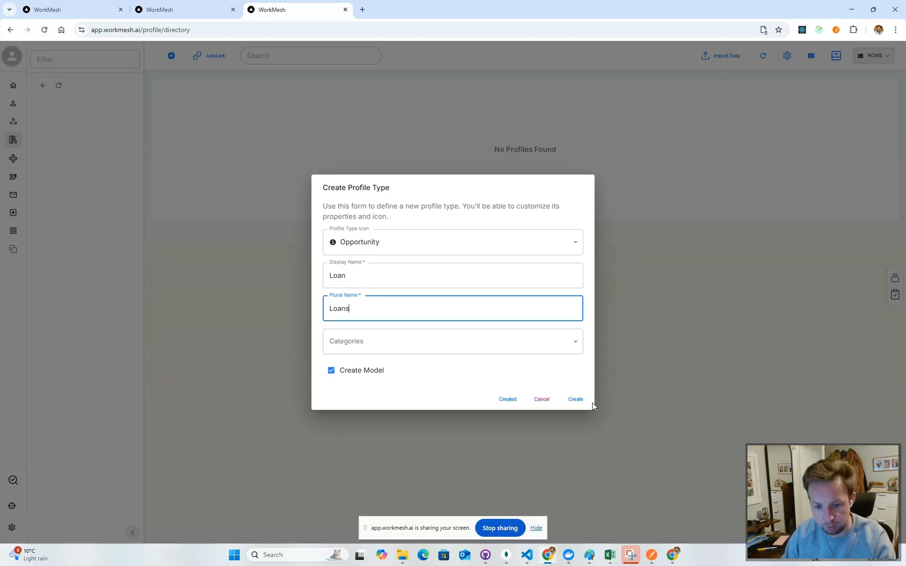
left_click(576, 401)
left_click(576, 401)
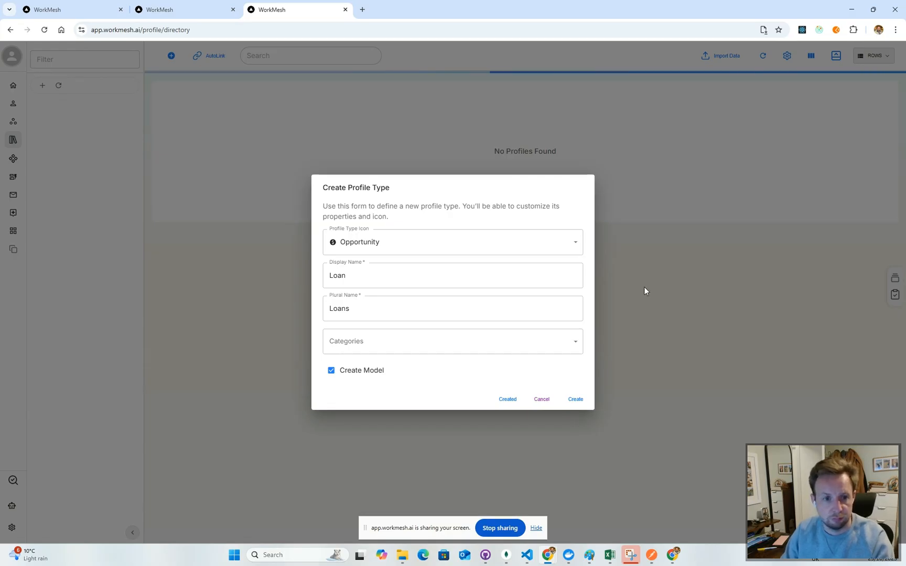
left_click(690, 264)
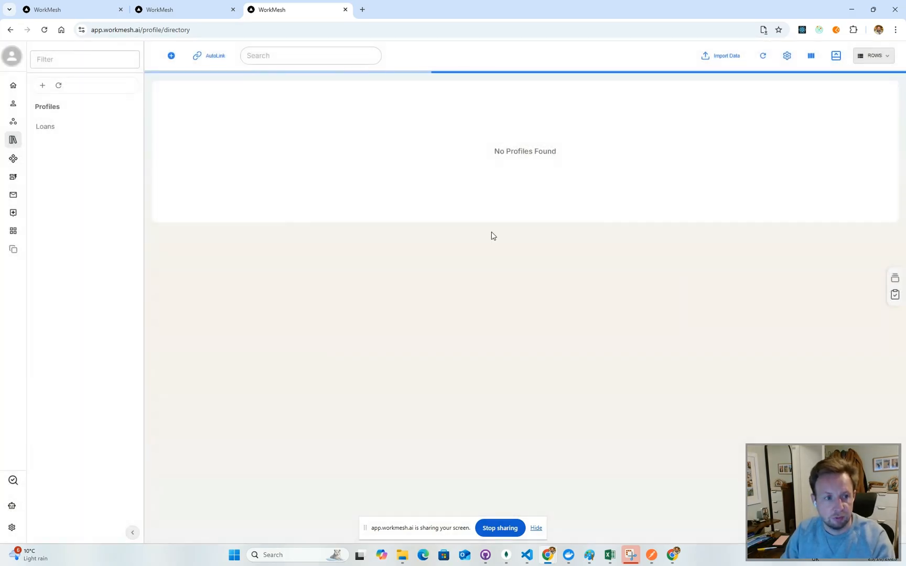
Open the Loans profile list, start a data import and bring up File Explorer to locate the CSV file.
left_click(64, 131)
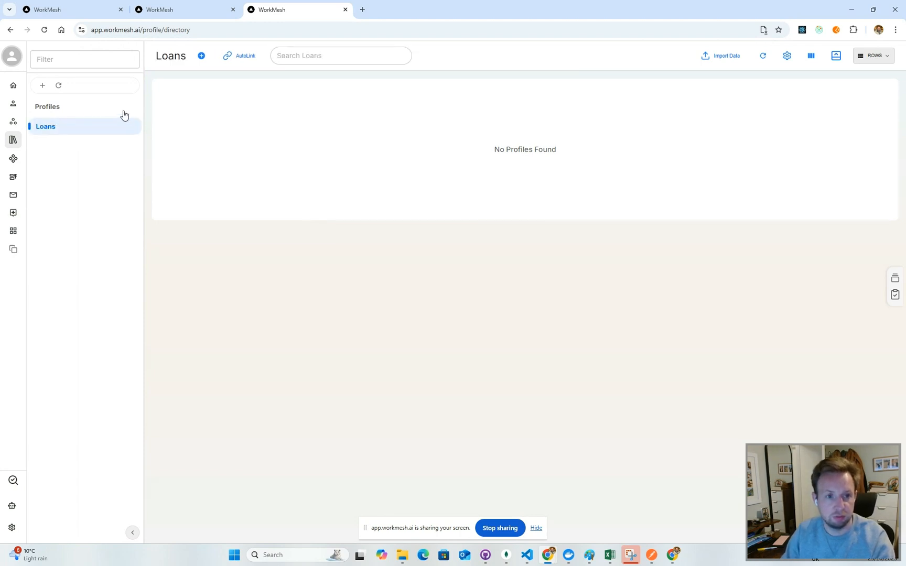
left_click(733, 57)
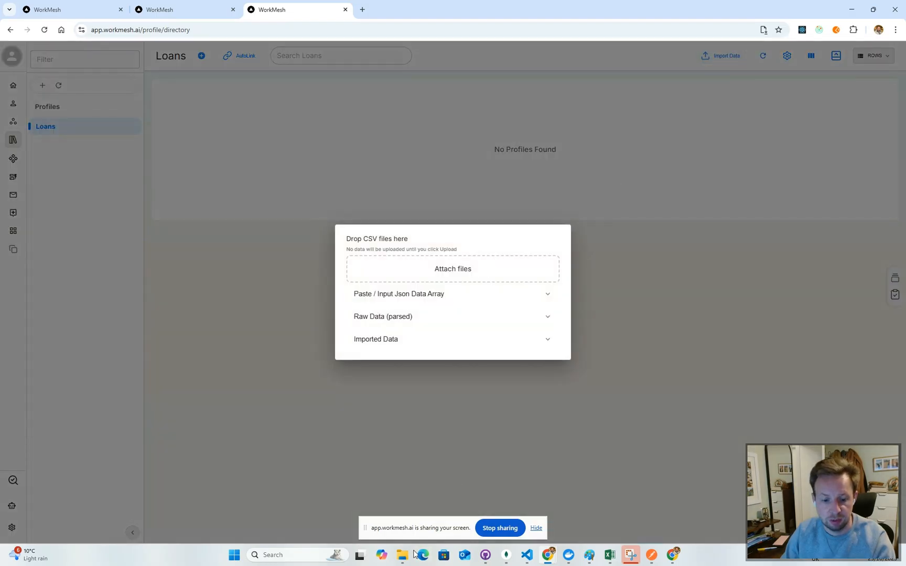
left_click(403, 563)
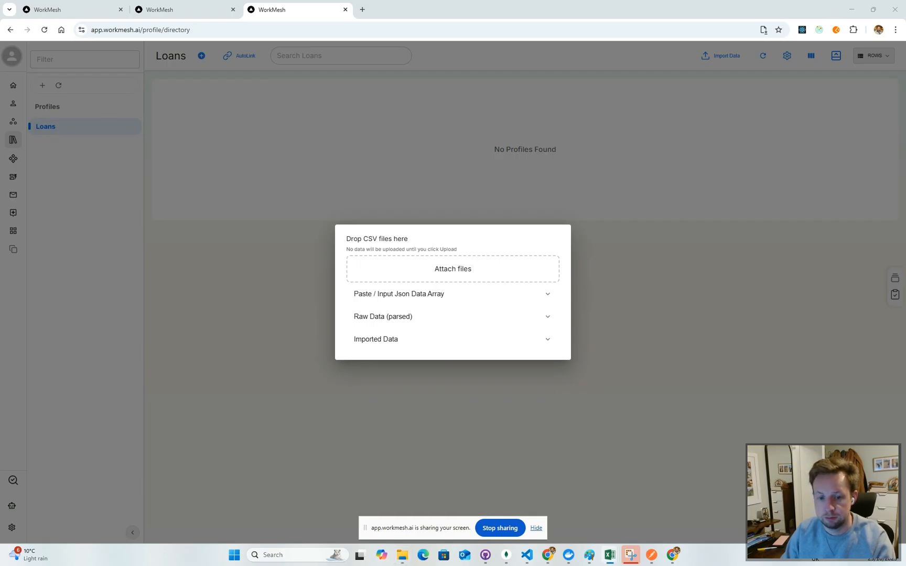
Review loans.csv in Excel, widening the LoanStartDate, DueDate, DaysPastDue, CompanyNumber, ProductType and RiskBucket columns to read their data.
left_click_drag(905, 86, 545, 68)
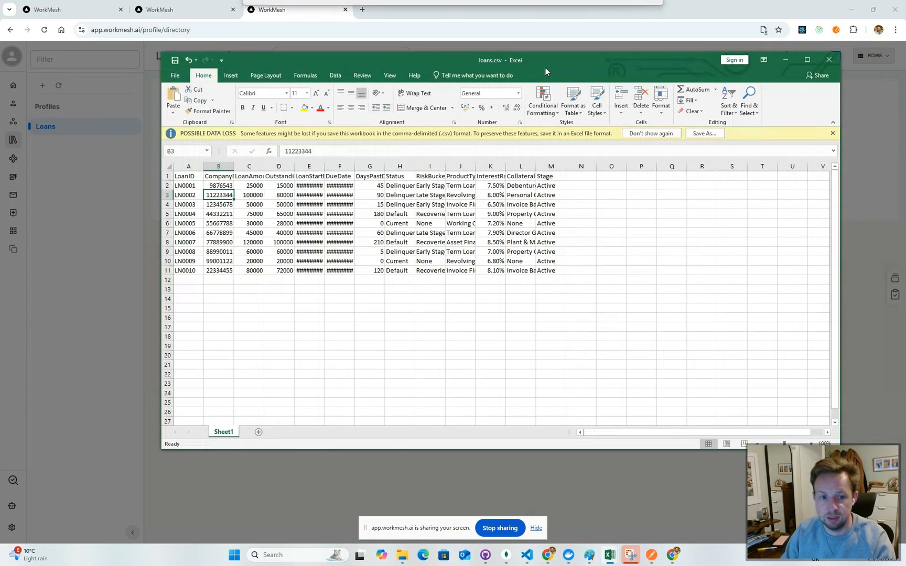
left_click(311, 213)
double_click(326, 169)
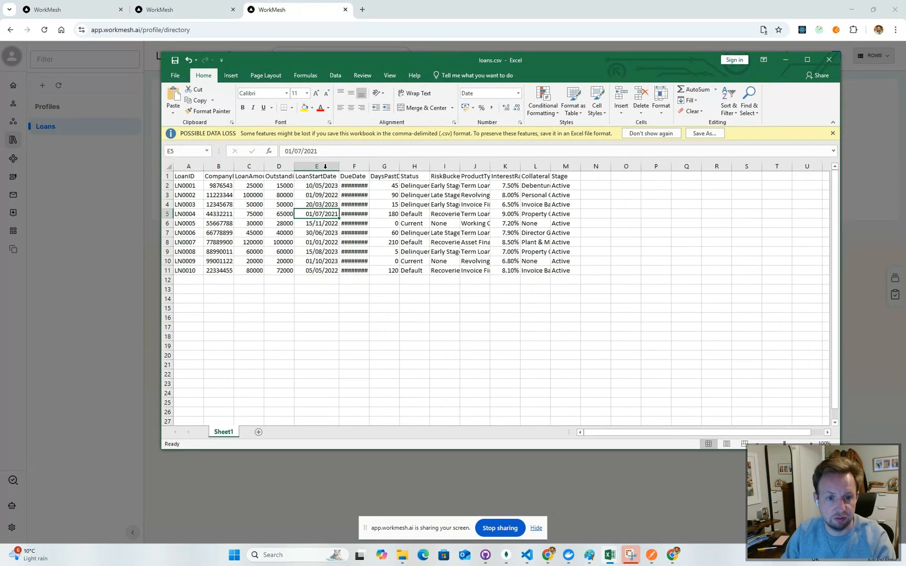
double_click(370, 166)
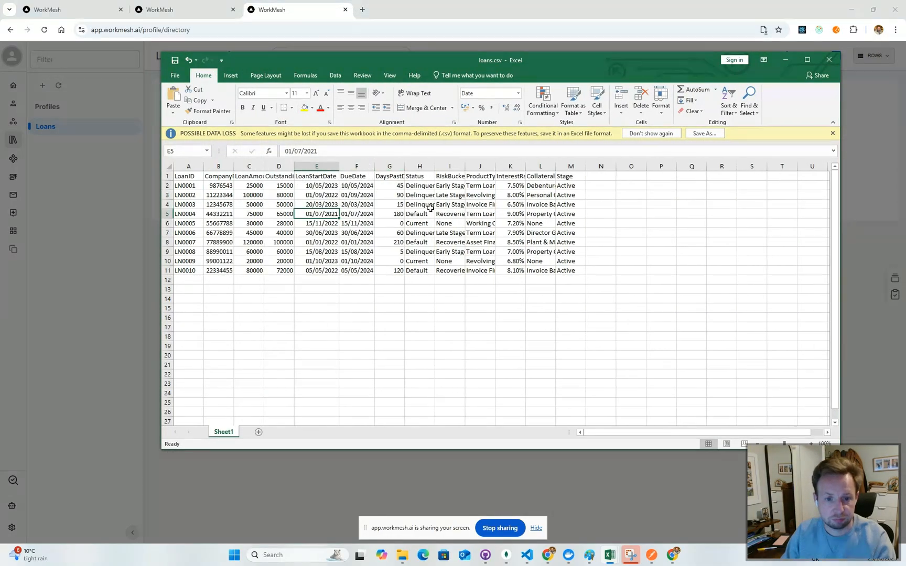
double_click(404, 166)
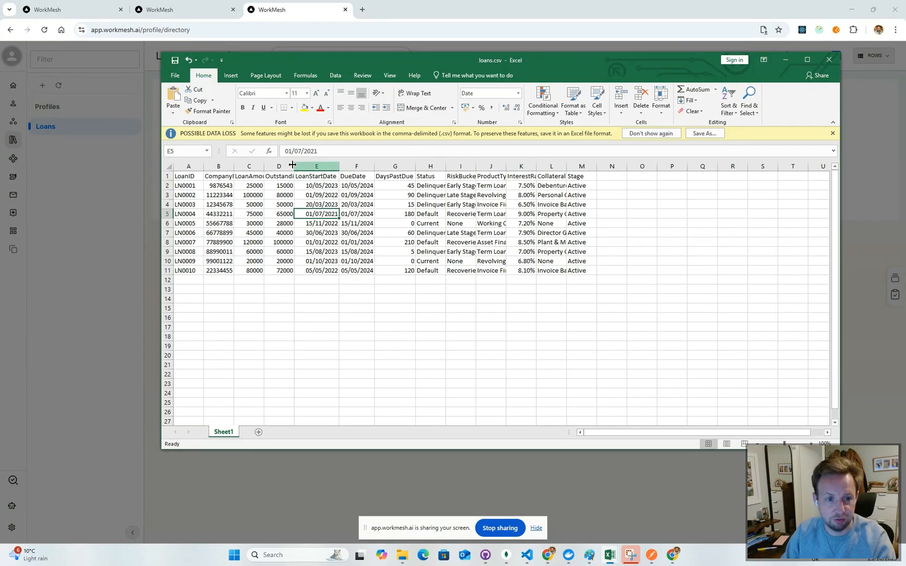
double_click(234, 165)
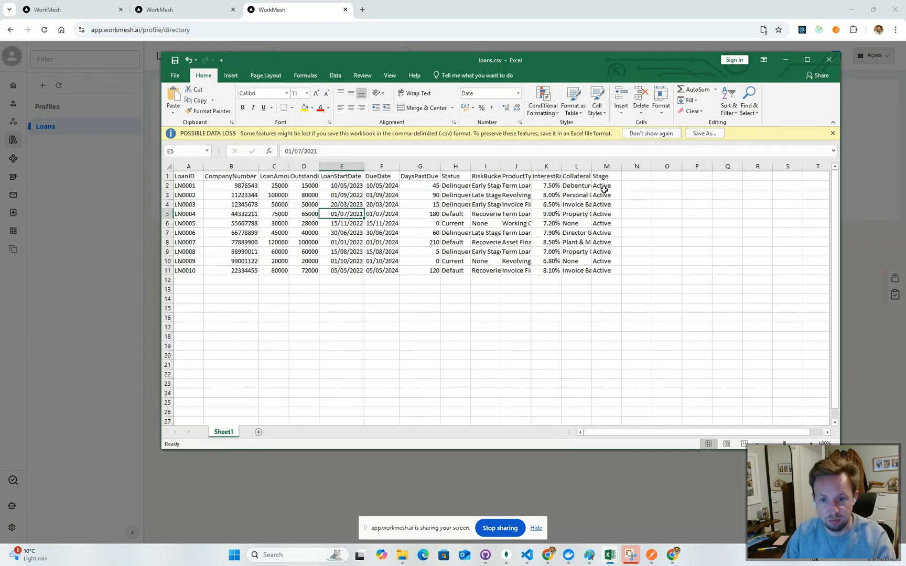
double_click(531, 166)
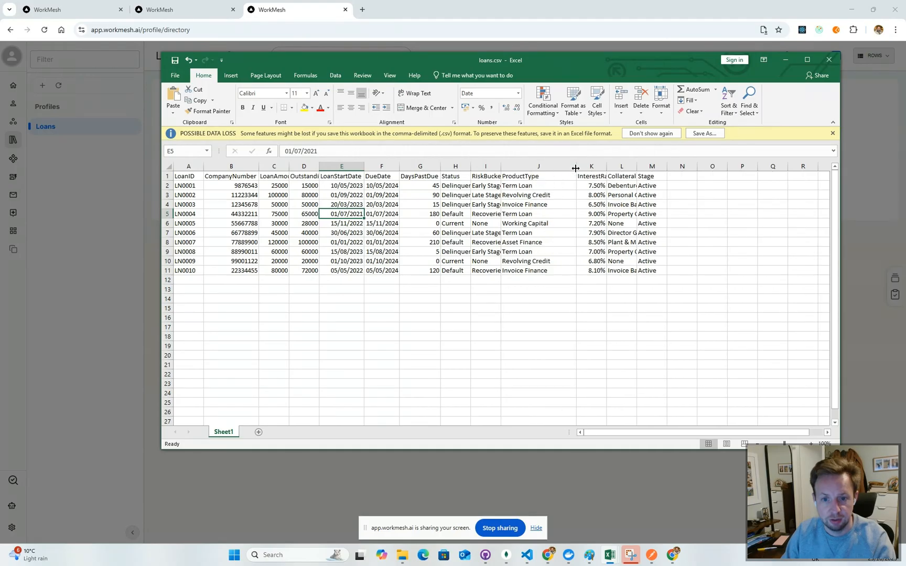
left_click_drag(500, 163, 544, 162)
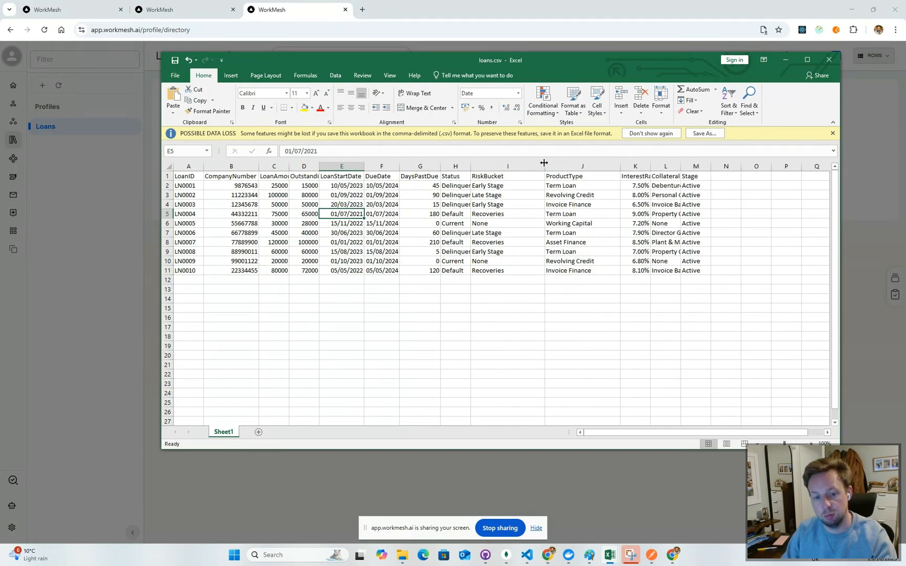
left_click(531, 232)
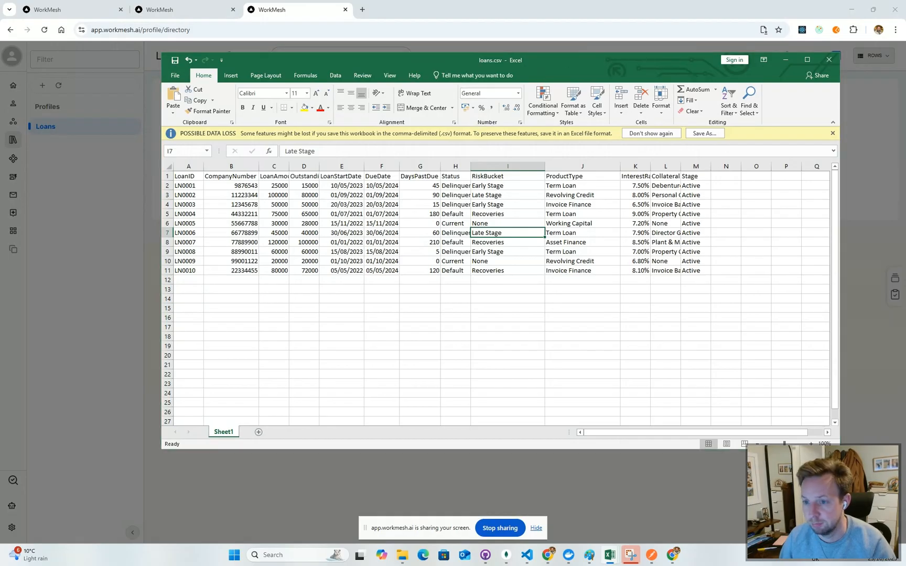
mouse_move(905, 158)
left_mouse_down()
mouse_move(681, 129)
mouse_move(905, 168)
left_mouse_up()
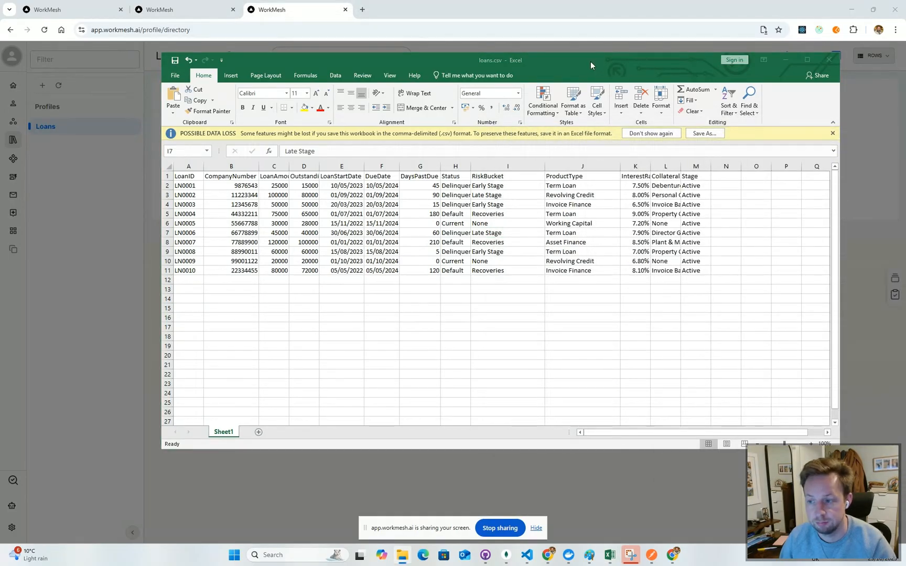
left_click_drag(591, 61, 905, 107)
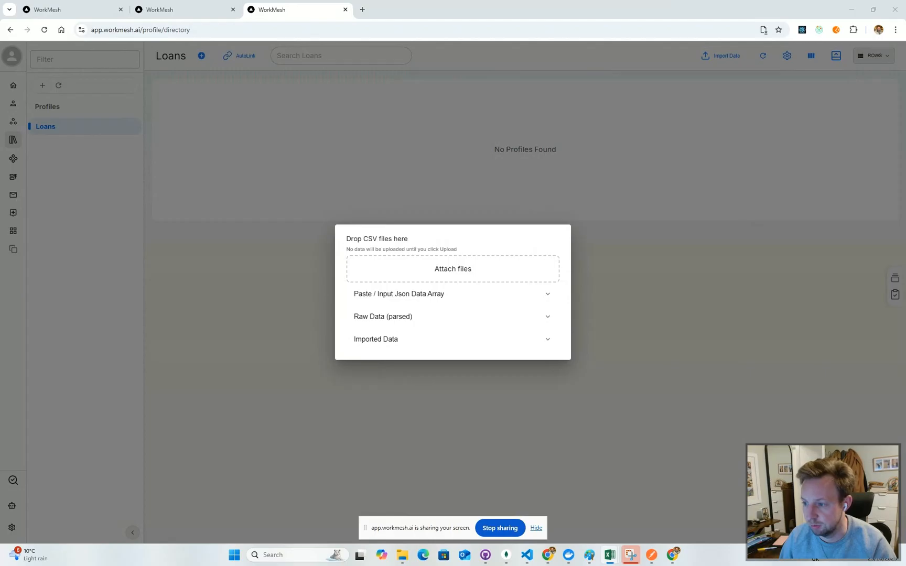
Attach loans.csv to the import in WorkMesh and set its data to import as the Loan profile type.
left_click_drag(905, 252, 420, 268)
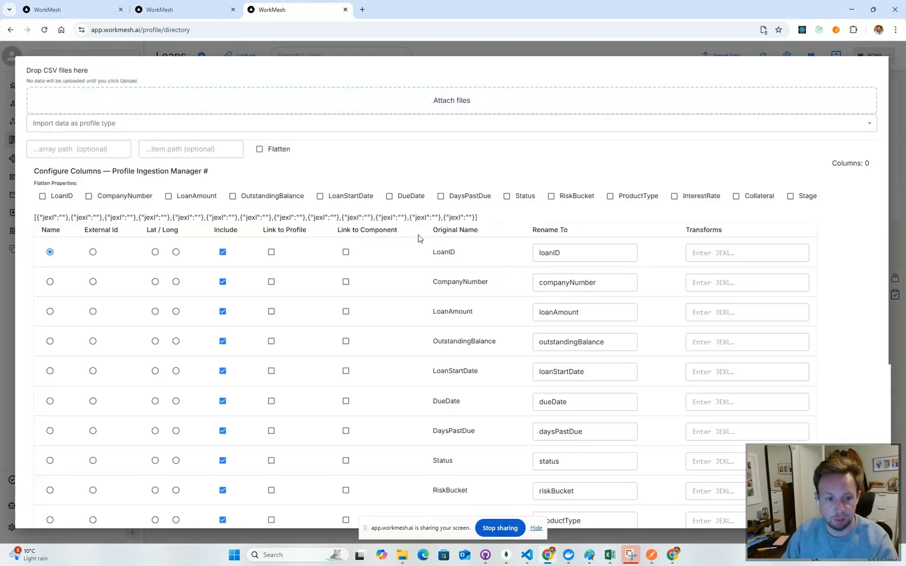
left_click(109, 123)
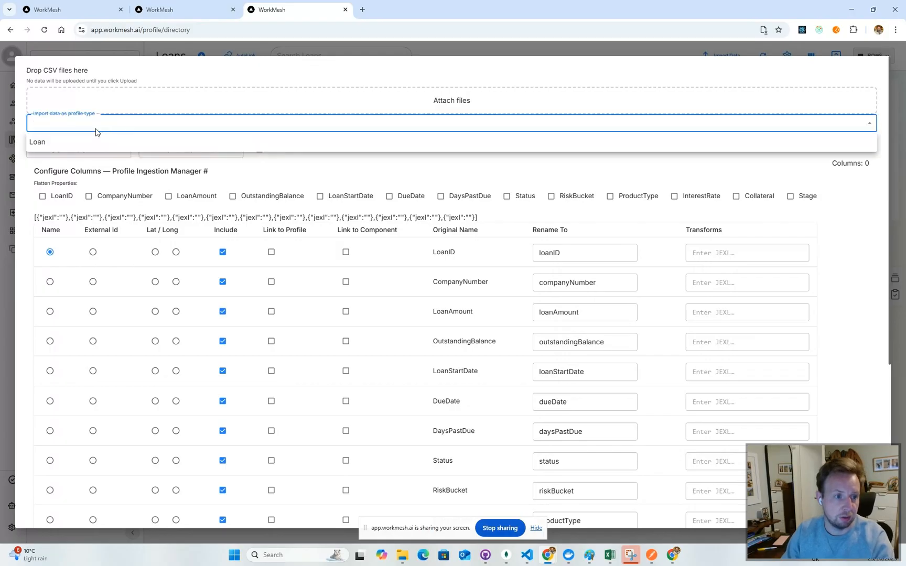
left_click(48, 142)
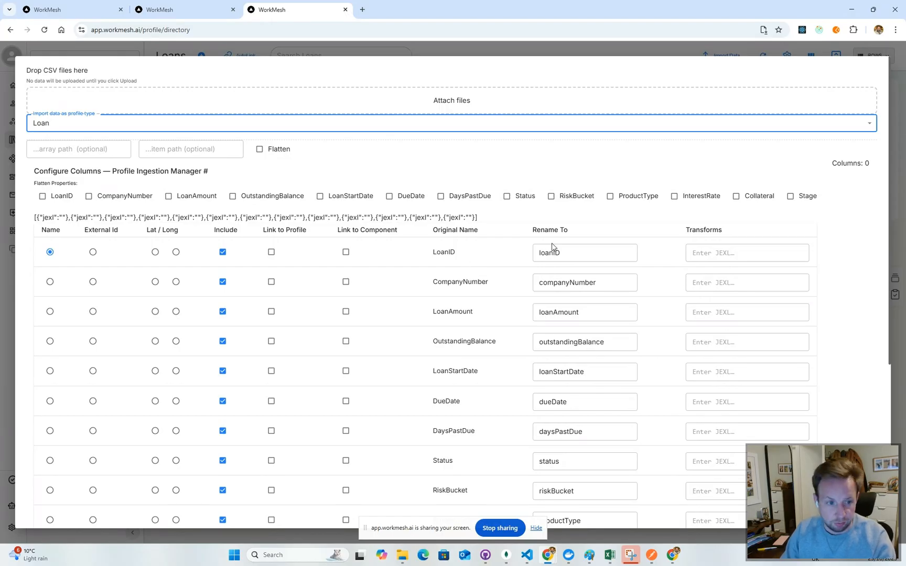
Set LoanID as the External Id column for the loan import.
left_click(93, 252)
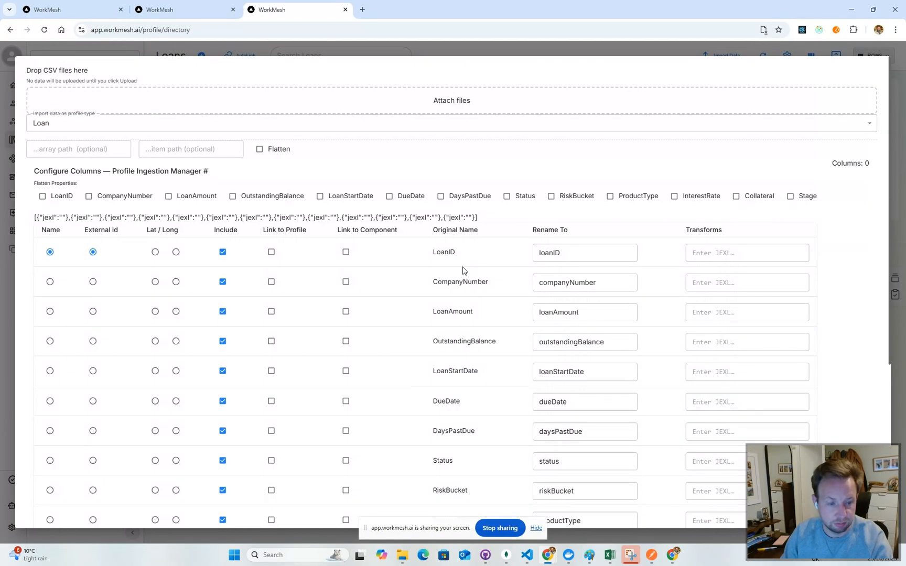
left_click(93, 283)
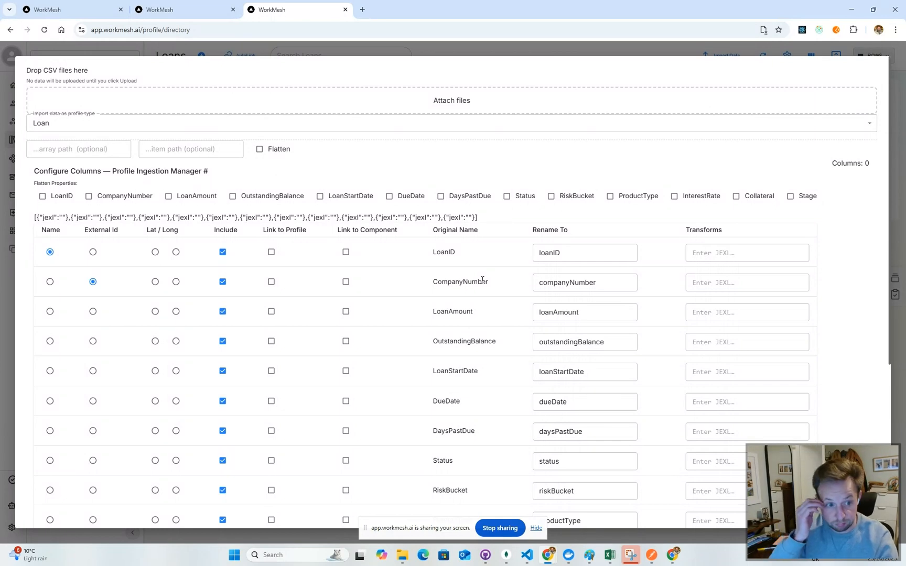
left_click(93, 252)
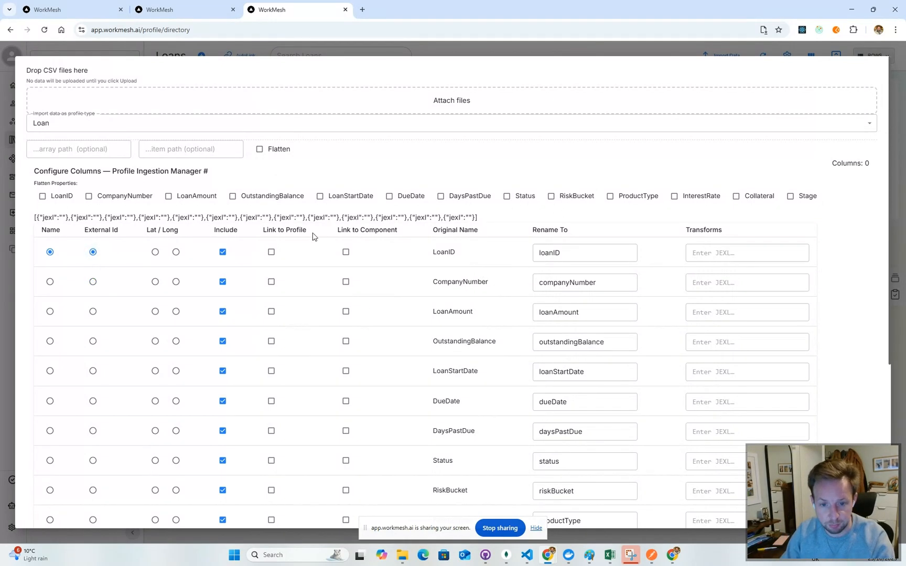
scroll(522, 256, "down", 1)
scroll(522, 256, "down", 2)
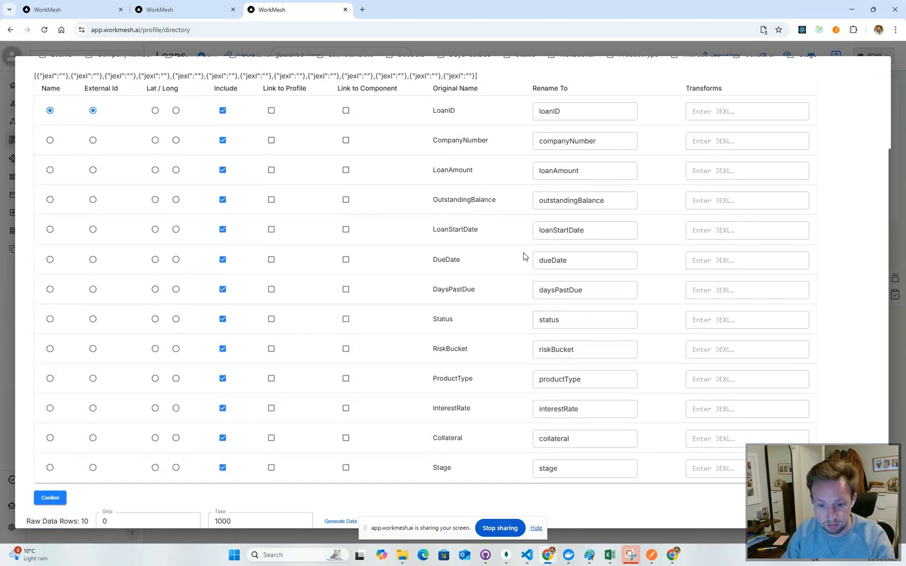
Confirm the column mappings for the loan import and generate the data from the raw rows.
scroll(542, 204, "down", 1)
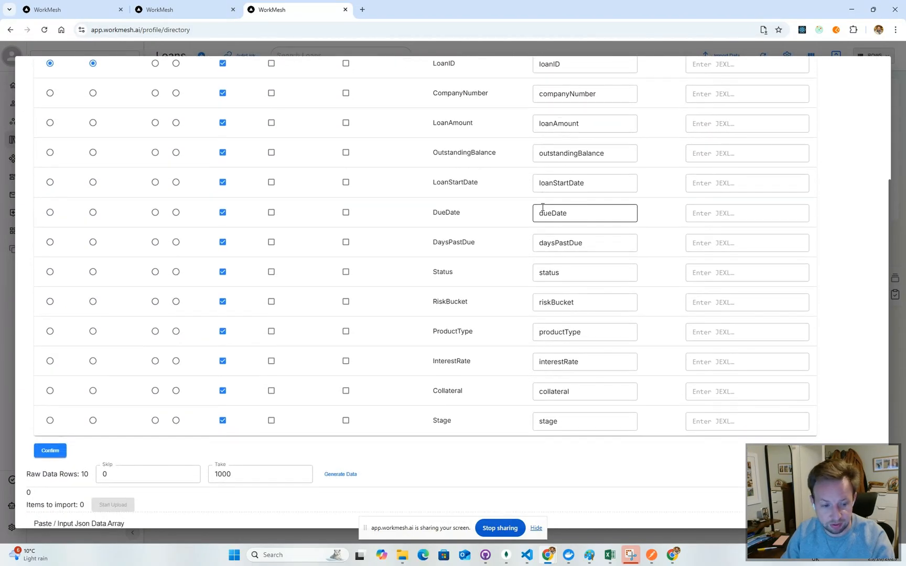
left_click(56, 453)
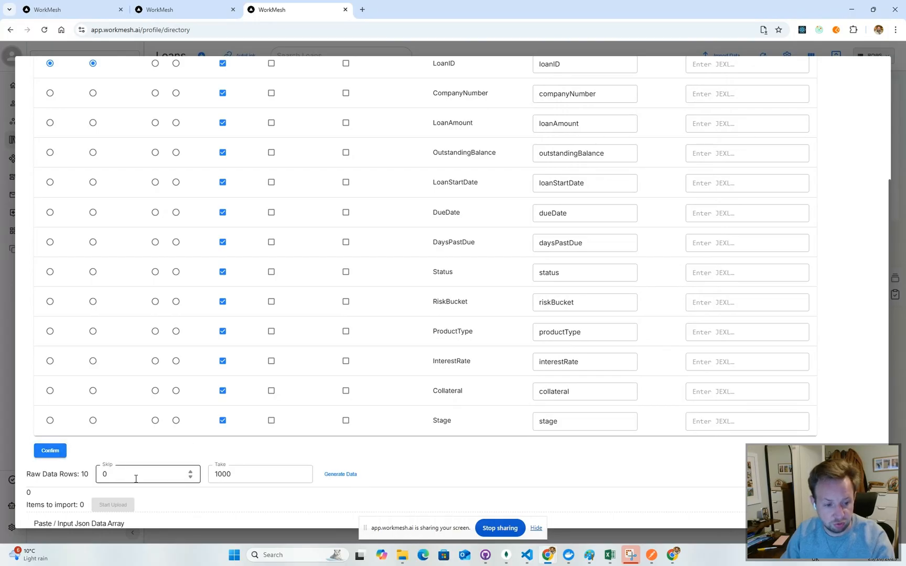
left_click(340, 474)
scroll(453, 467, "down", 2)
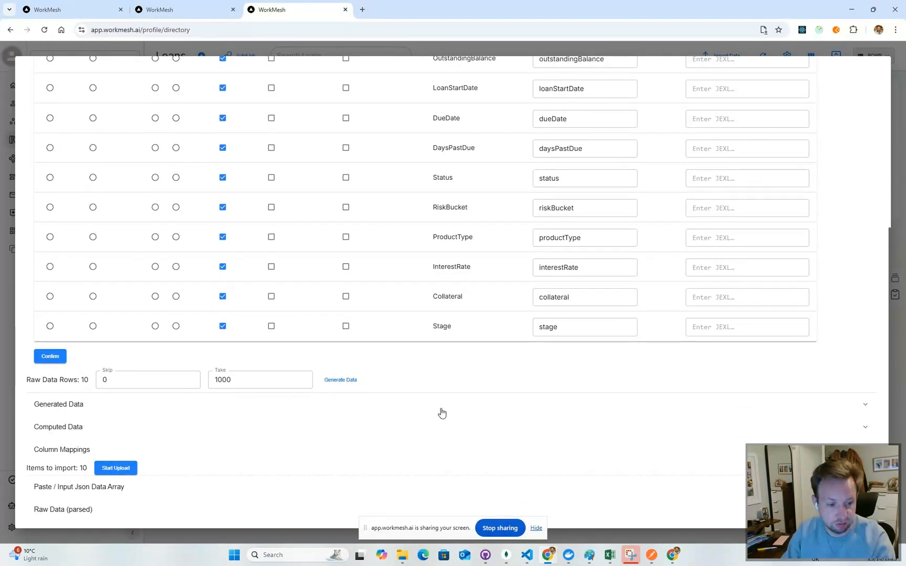
Upload the generated loan records, close the import and check the imported LN0001 profile.
left_click(122, 468)
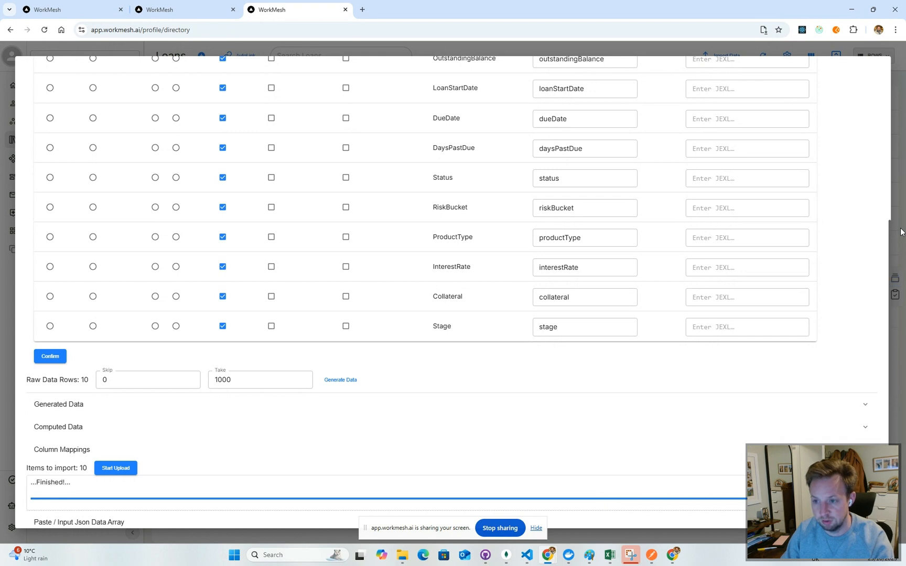
left_click(901, 231)
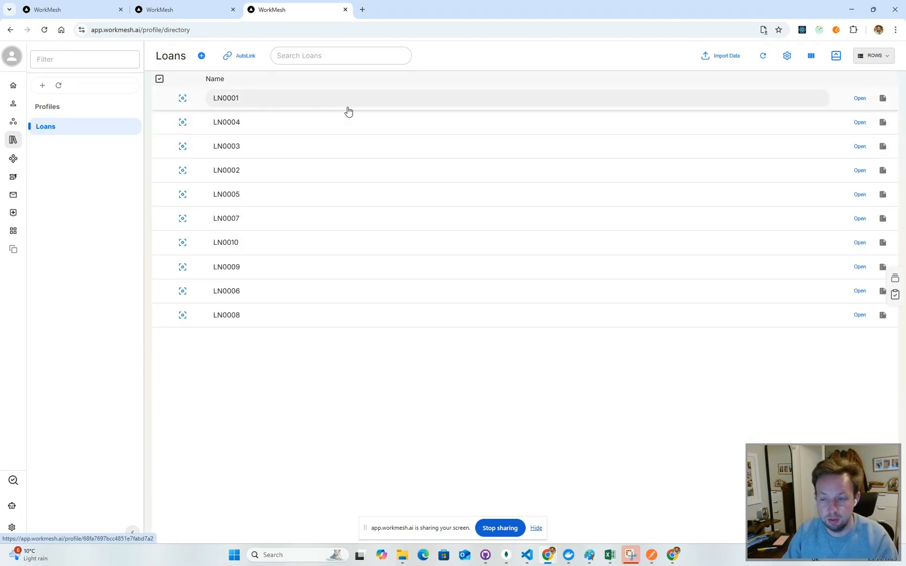
left_click(859, 99)
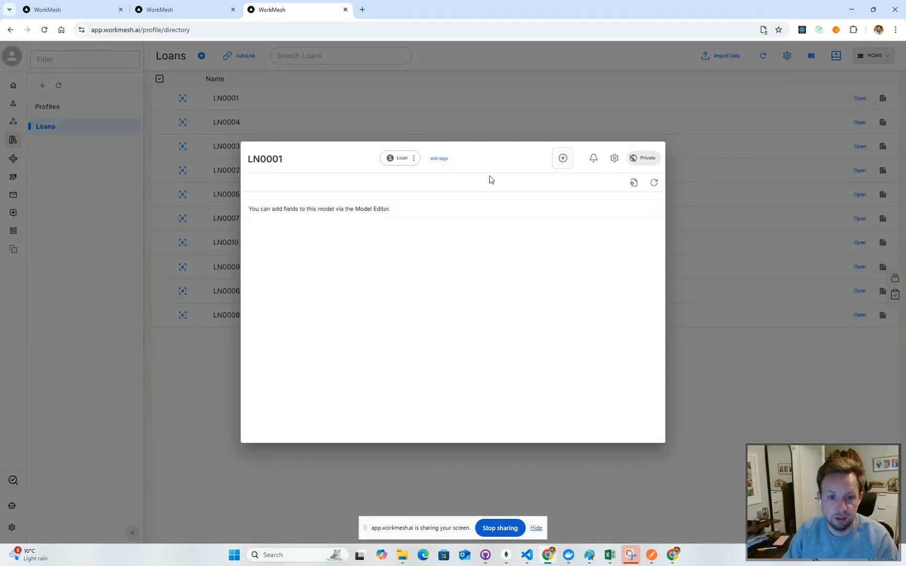
left_click(780, 376)
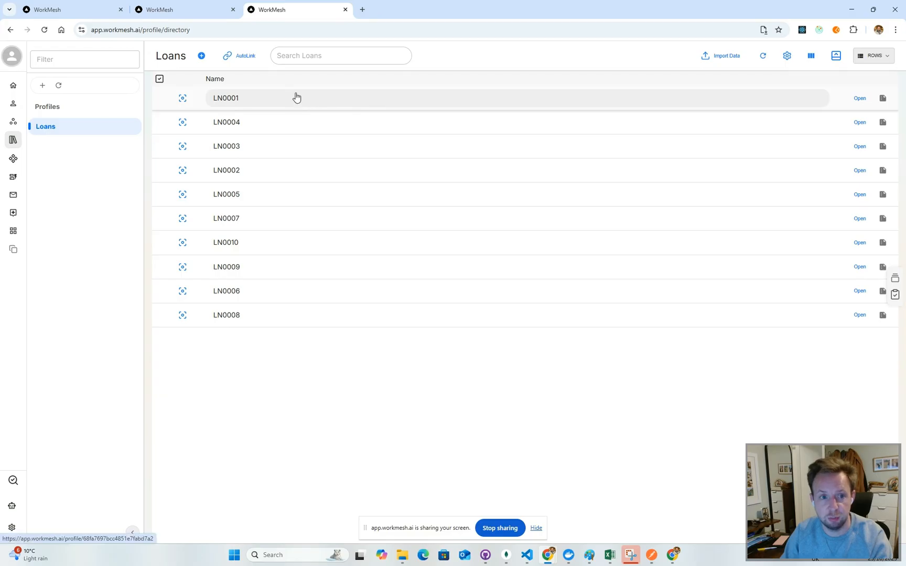
Add CompanyNumber, LoanID, LoanAmount, OutstandingBalance, LoanStartDate, DueDate, DaysPastDue, Status and ProductType as data columns for the Loan profile list.
right_click(800, 101)
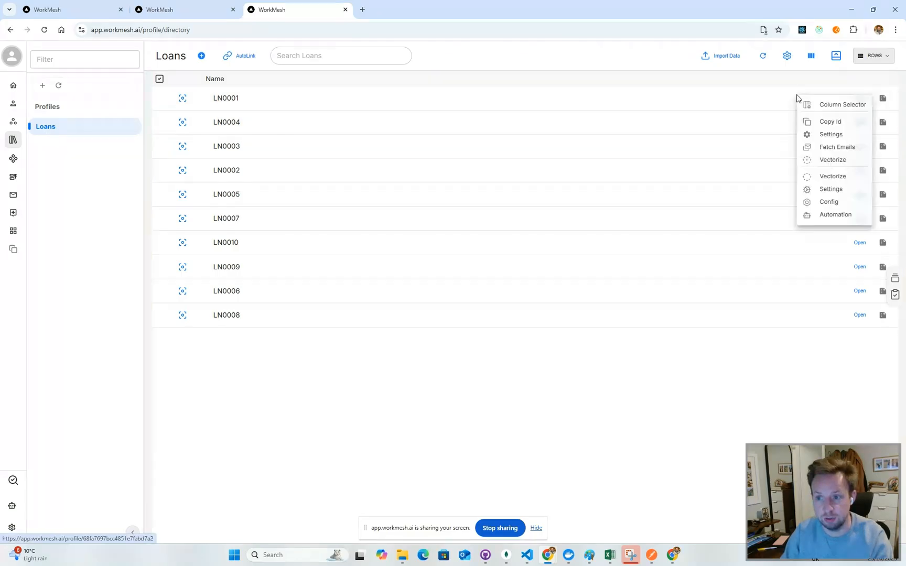
left_click(837, 105)
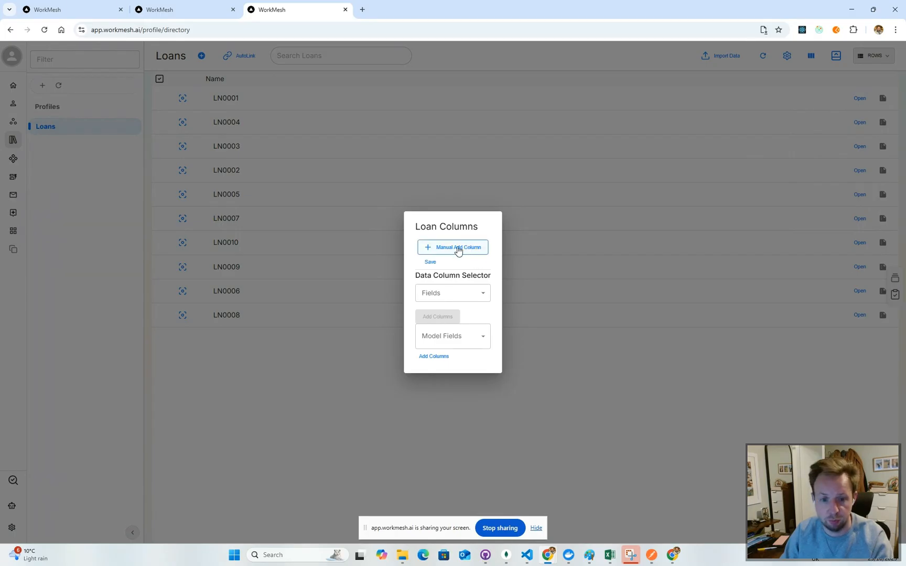
left_click(453, 337)
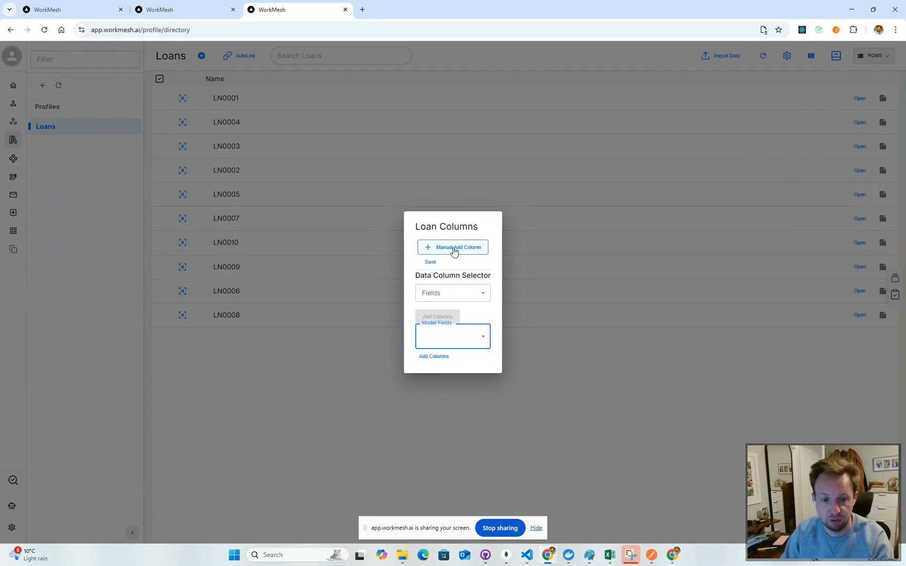
left_click(433, 294)
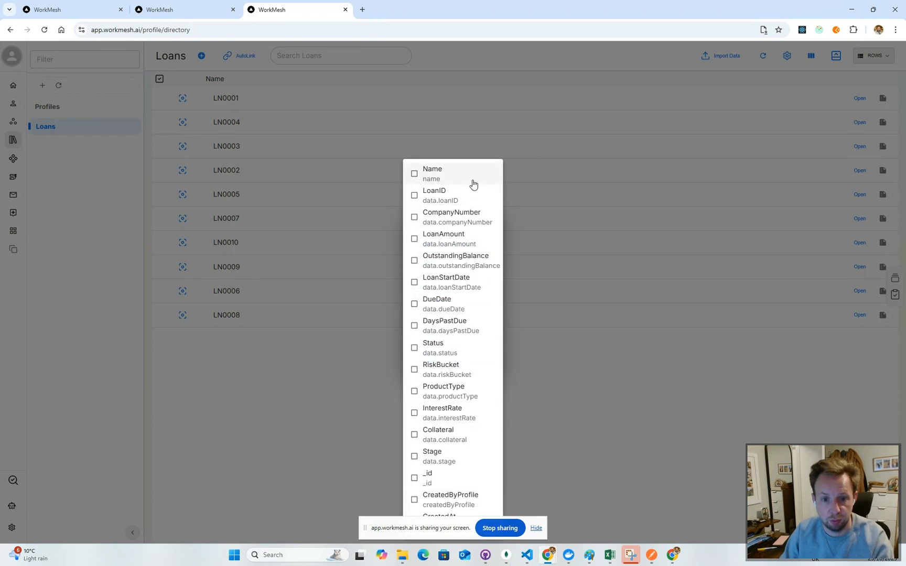
left_click(460, 219)
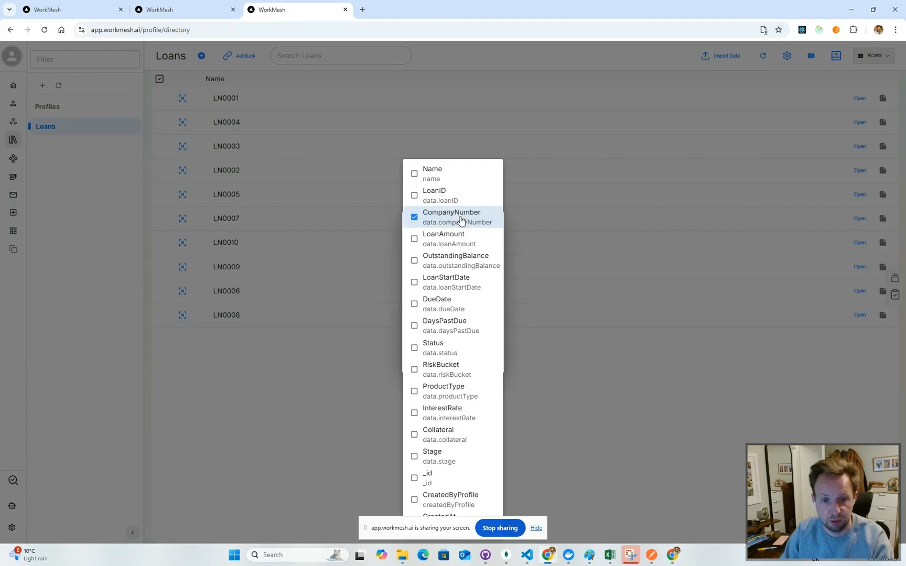
left_click(461, 197)
left_click(460, 238)
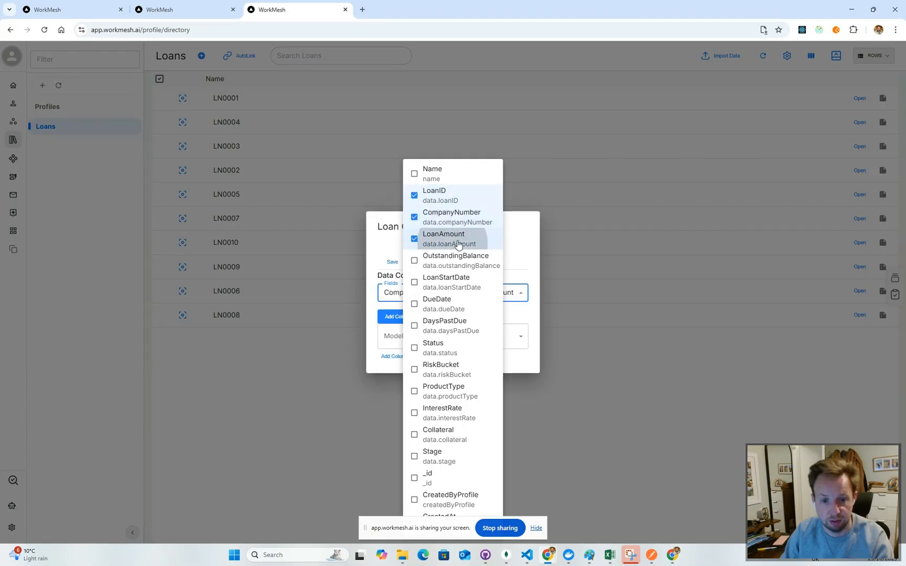
left_click(466, 261)
left_click(463, 283)
left_click(460, 309)
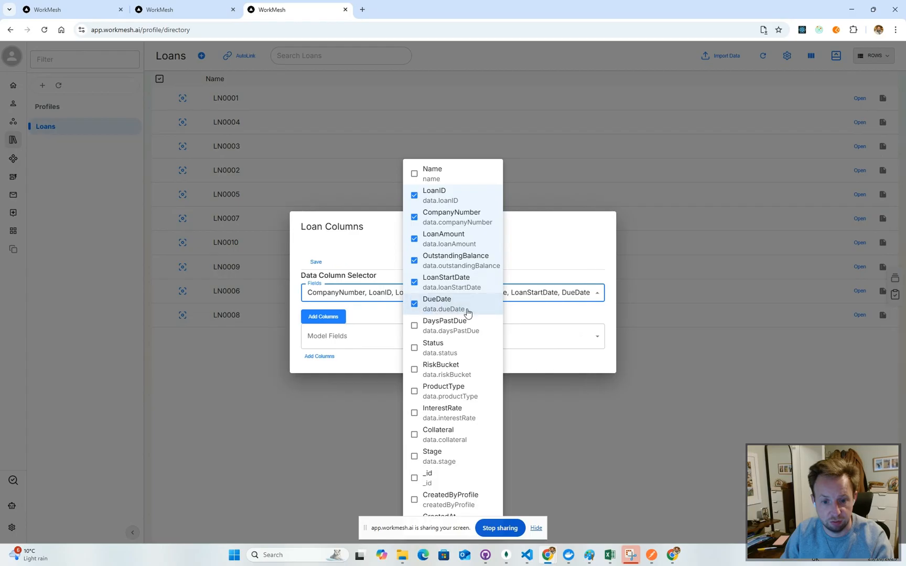
left_click(462, 329)
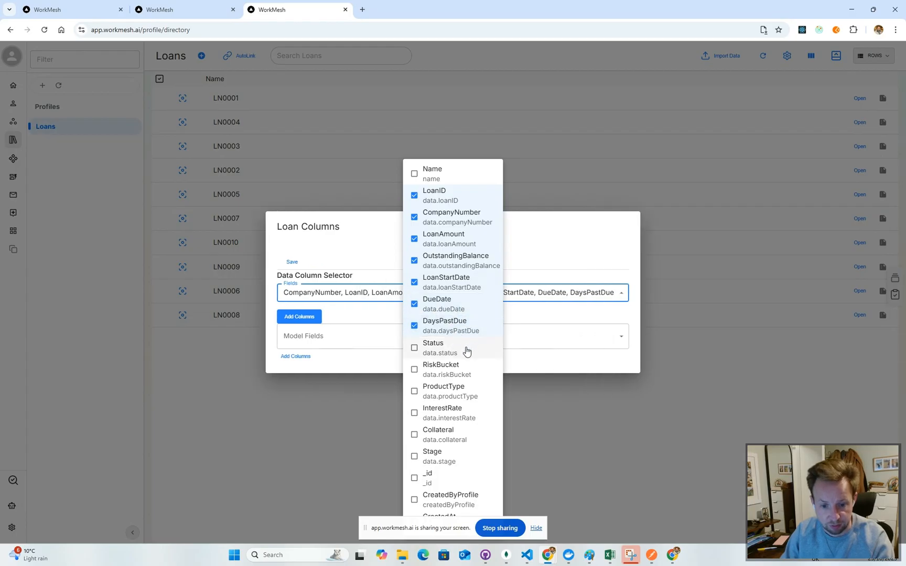
left_click(472, 347)
left_click(458, 389)
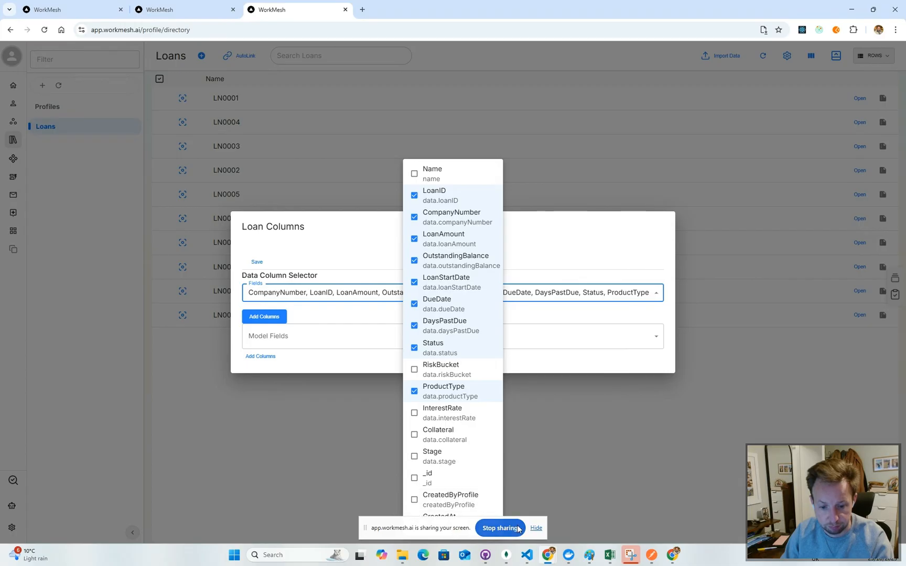
left_click(535, 529)
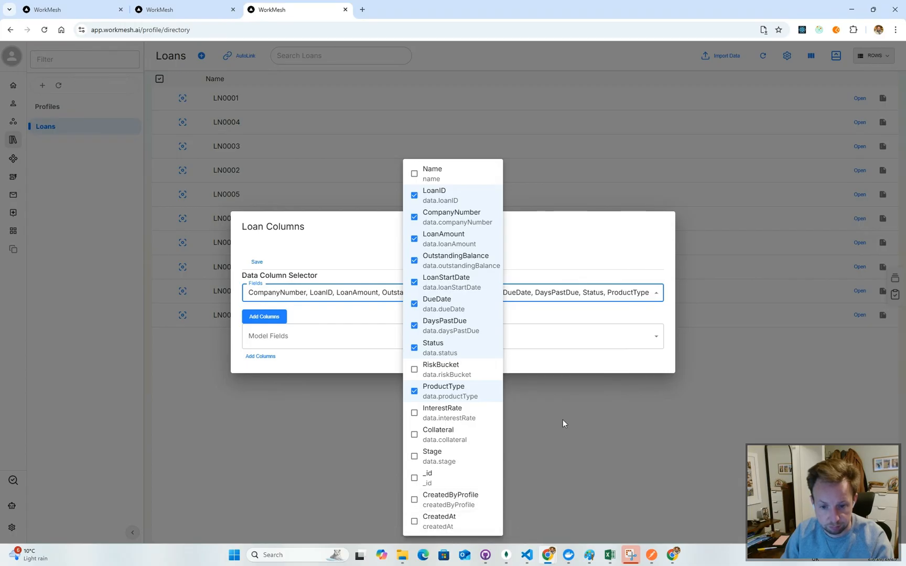
left_click(587, 366)
left_click(274, 316)
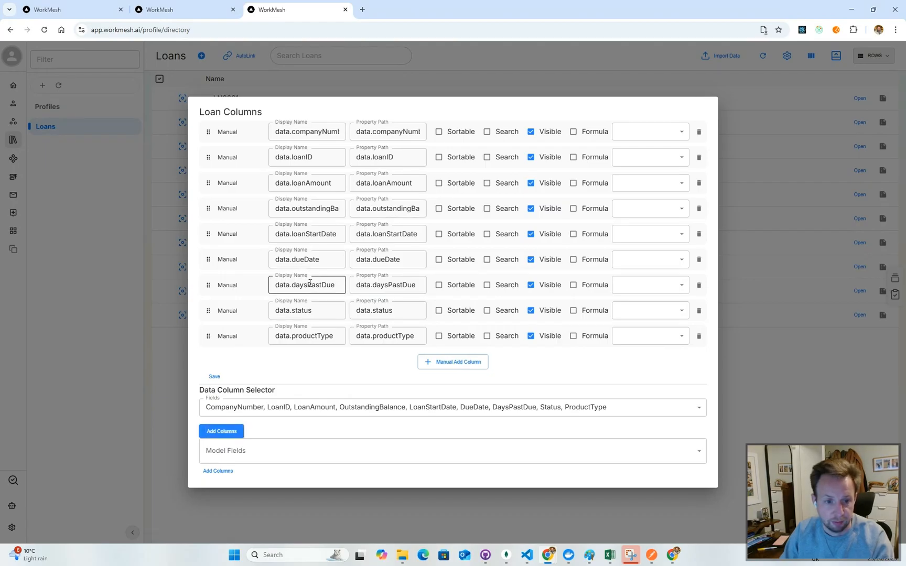
Set the format of the dueDate and loanStartDate columns to dd/mm/yyyy.
left_click(675, 258)
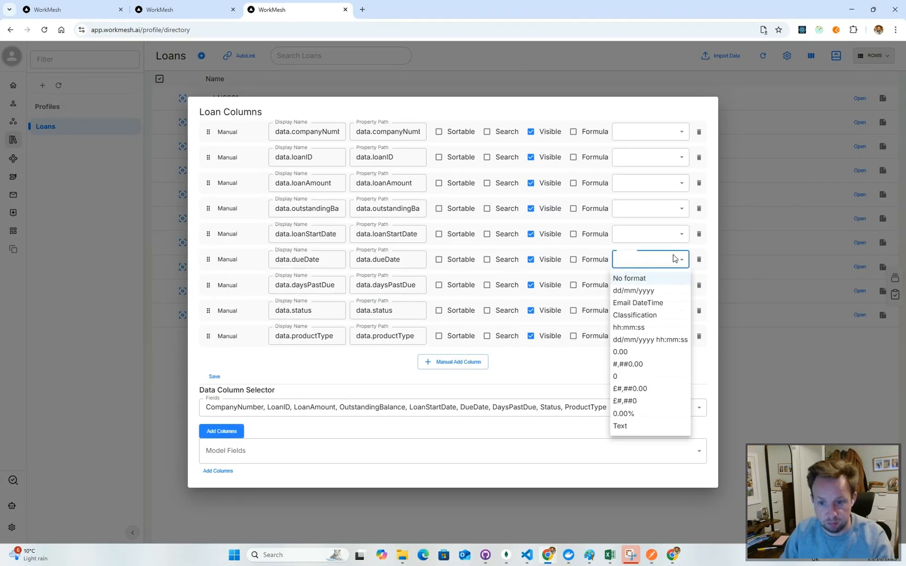
left_click(660, 291)
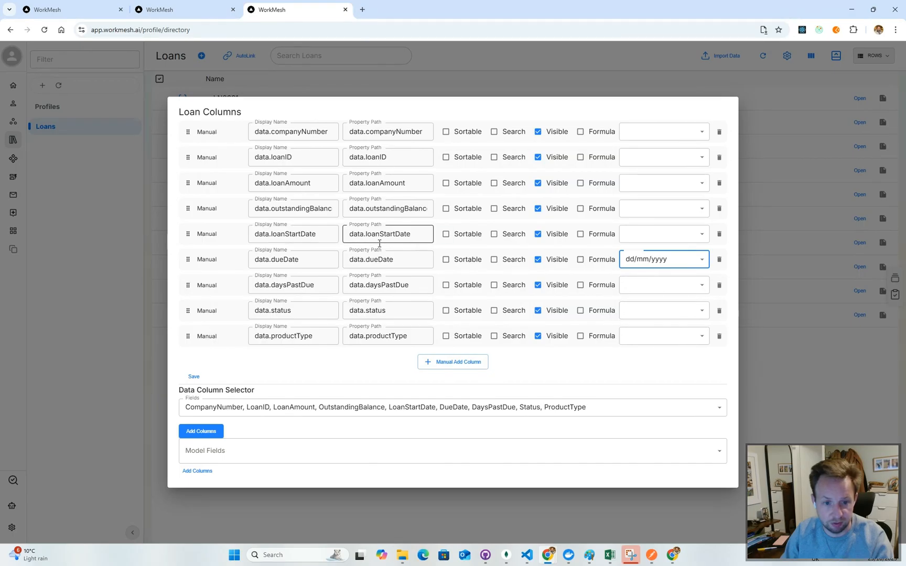
left_click(682, 236)
left_click(667, 266)
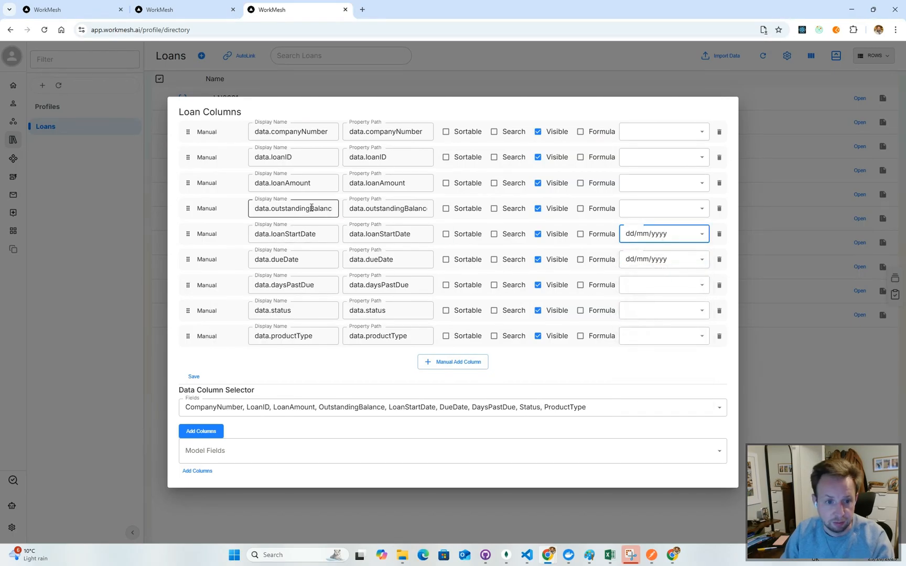
Set the loanAmount and outstandingBalance columns to the #,##0.00 format and save the Loan columns.
left_click(670, 183)
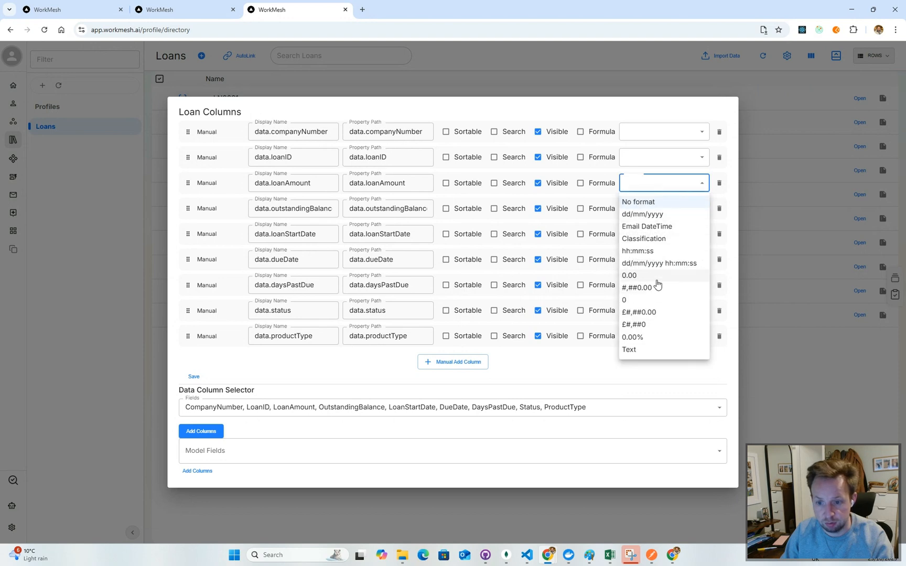
left_click(650, 276)
left_click(676, 209)
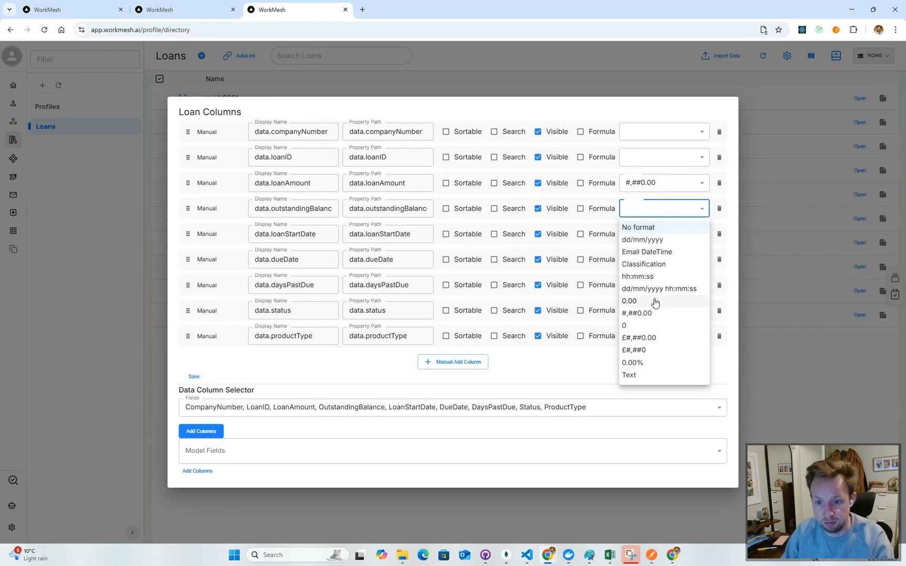
left_click(651, 309)
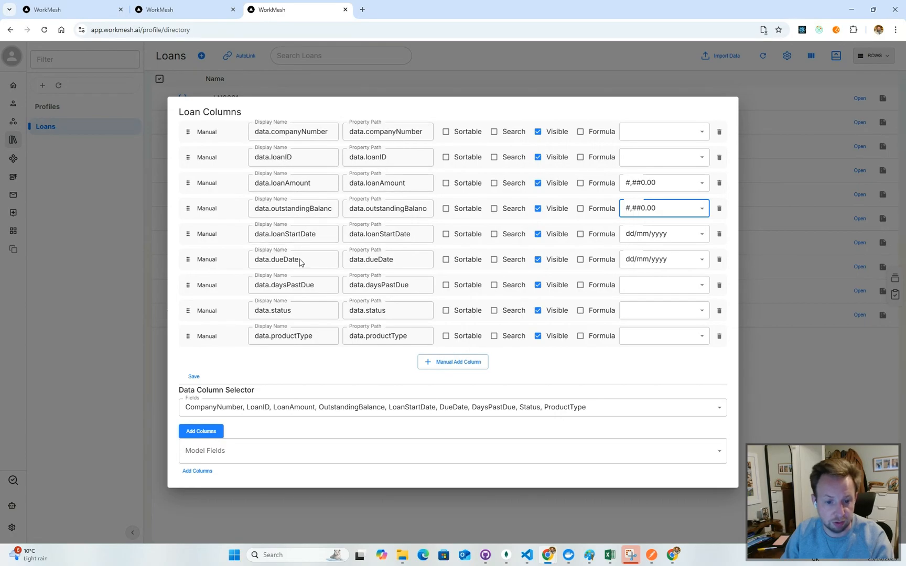
left_click(194, 377)
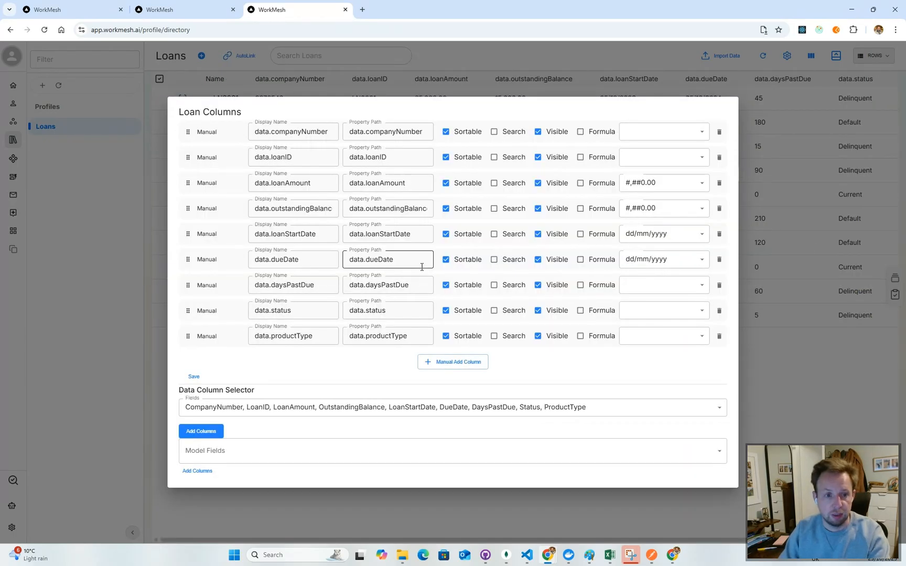
Change the display names of the companyNumber and loanID columns to Company Number and Loan ID.
left_click(274, 131)
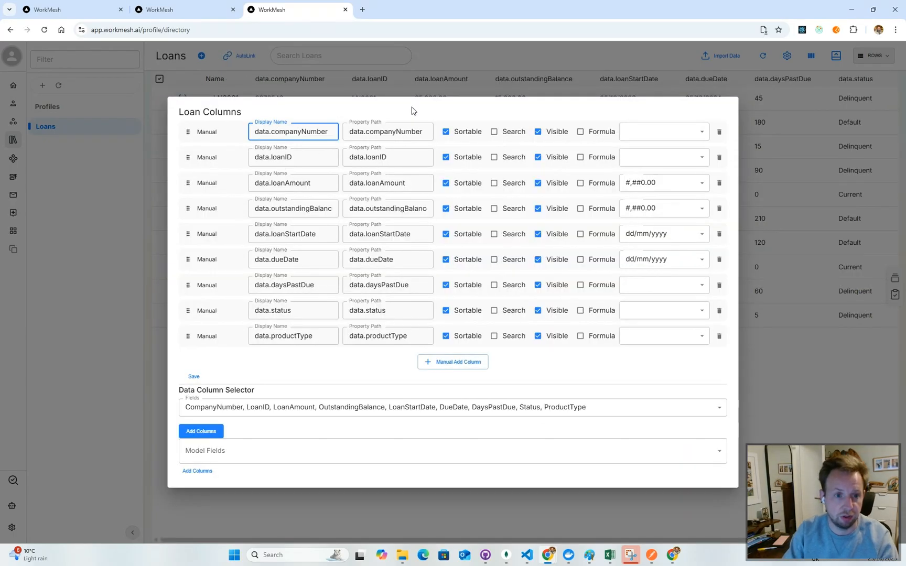
key("shift+Left")
type("C")
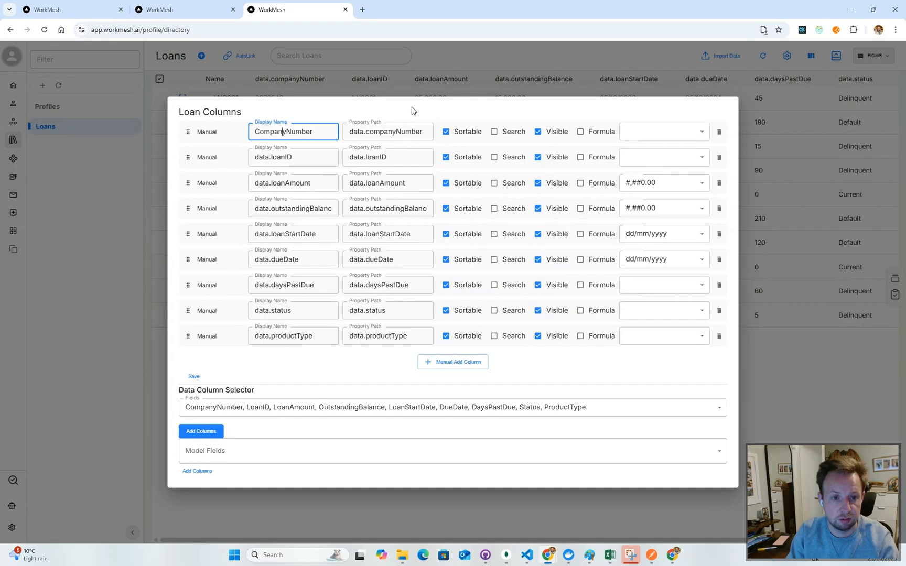
left_click_drag(309, 156, 215, 152)
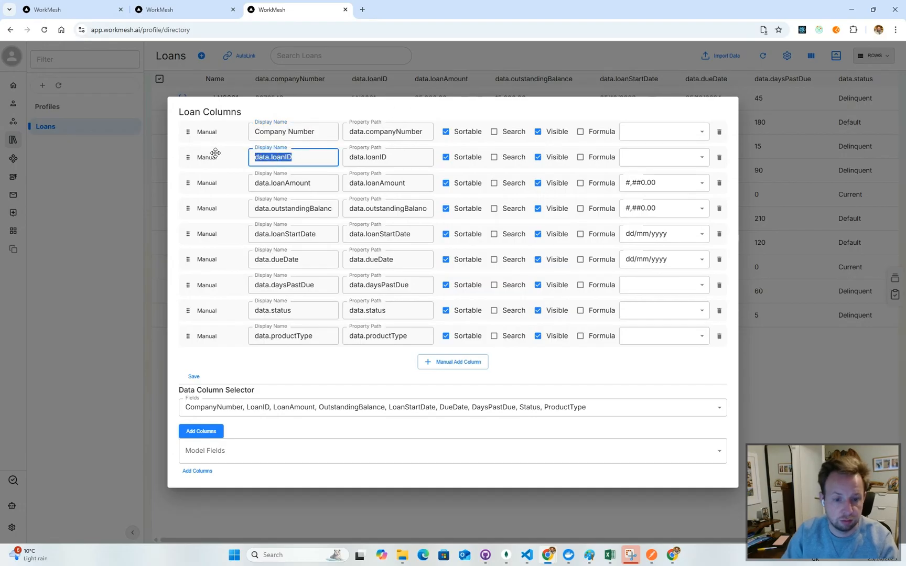
type("Loan")
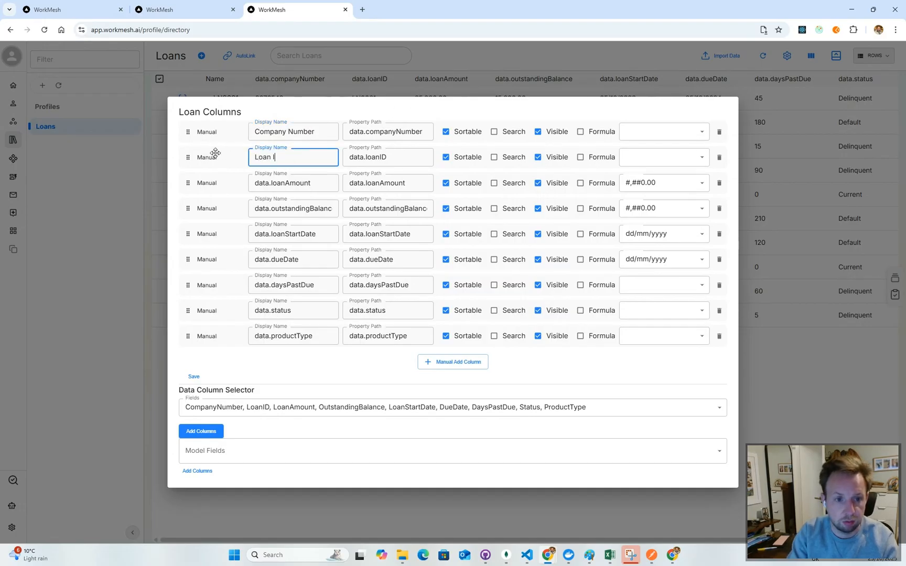
Change the display names of the loanAmount and outstandingBalance columns to Loan Amount and Outstanding Balance.
left_click_drag(273, 184, 239, 180)
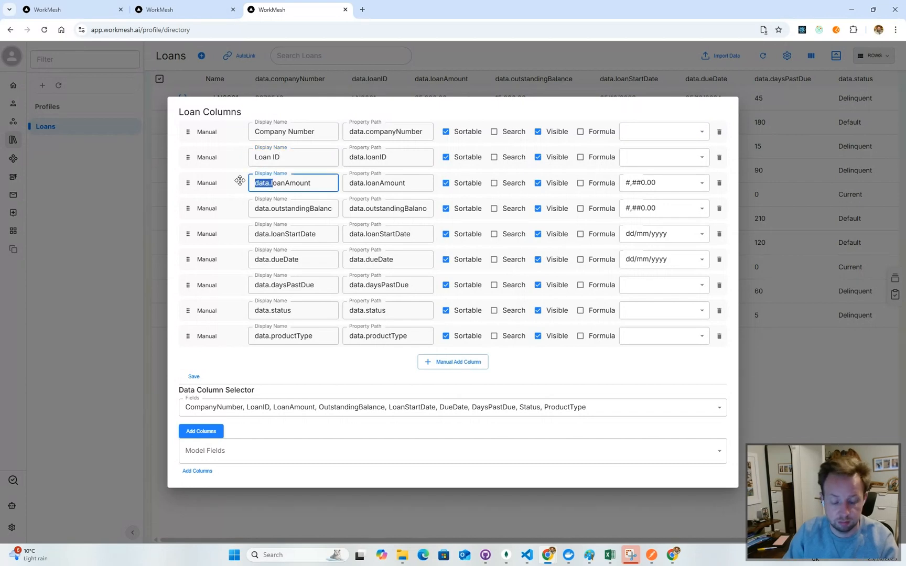
type("L")
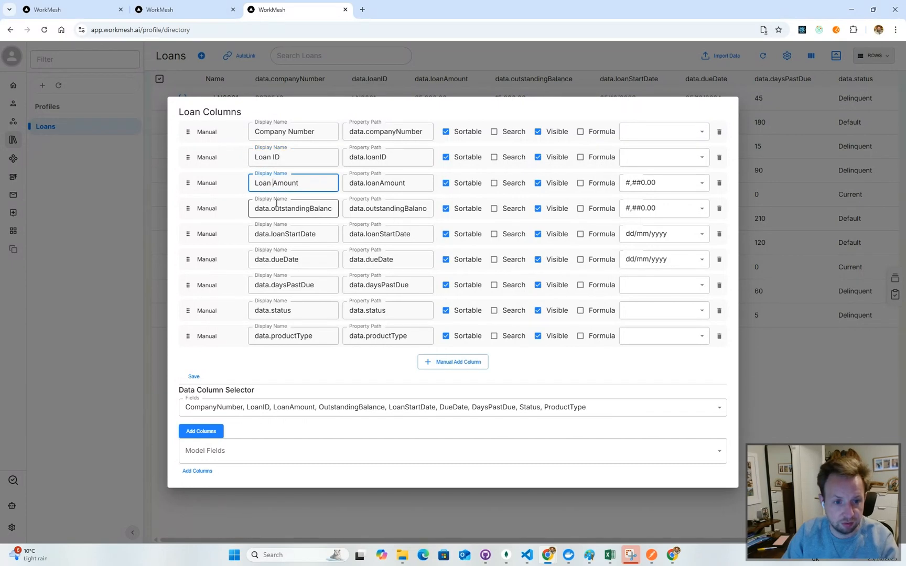
left_click_drag(275, 208, 231, 208)
key("BackSpace")
key("Delete")
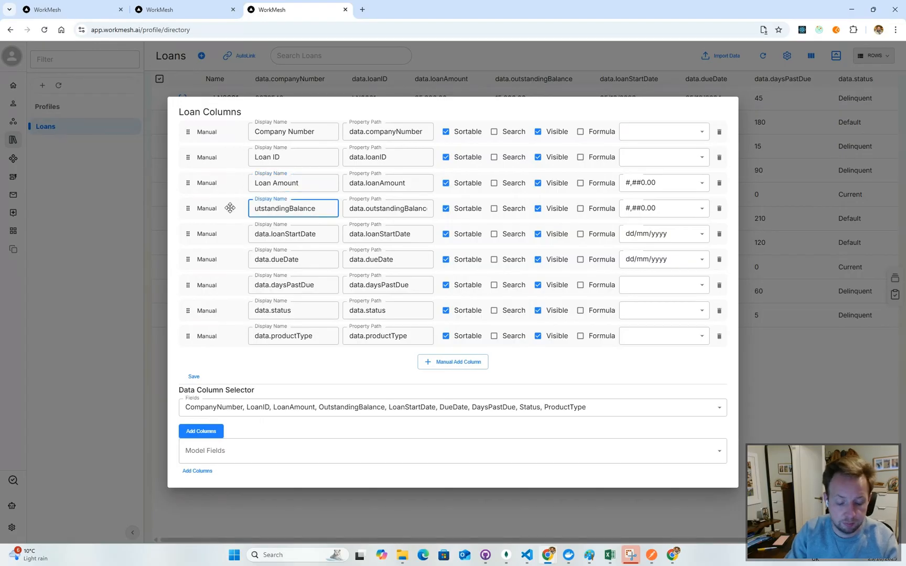
type("O")
key("BackSpace")
type("O")
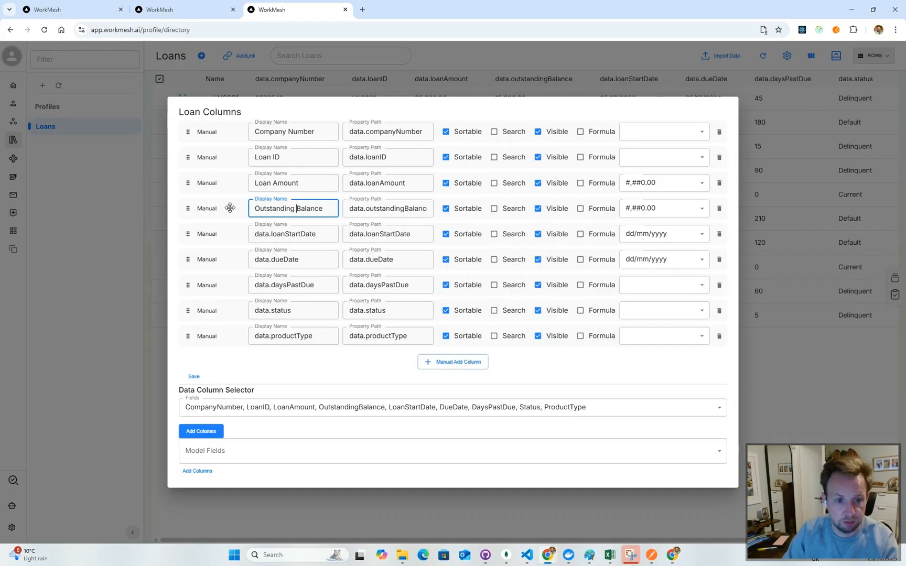
Change the display name of the loanStartDate column to Start Date.
left_click(284, 234)
left_click_drag(284, 234, 263, 229)
key("BackSpace")
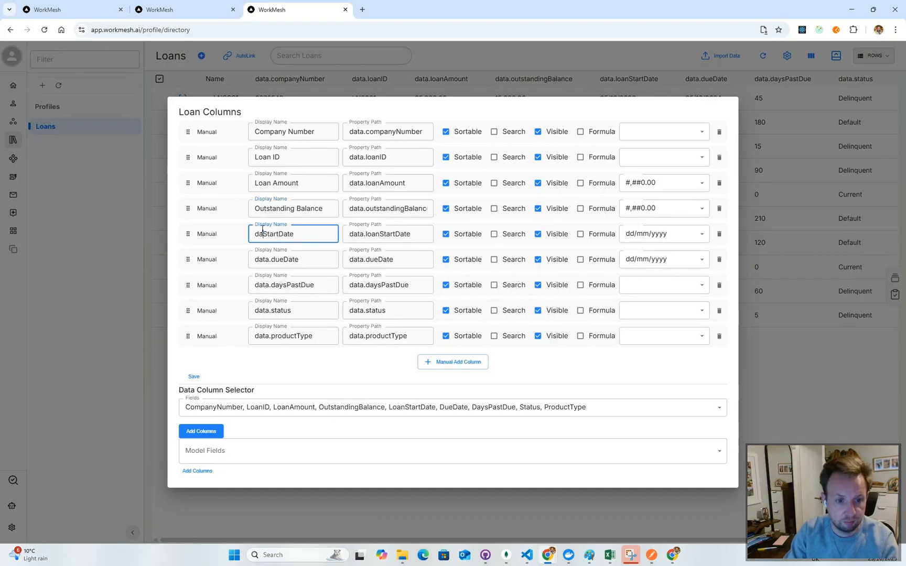
key("BackSpace")
key("BackSpace")
key("Right")
key("Right")
key("Right")
key("Right")
key("Right")
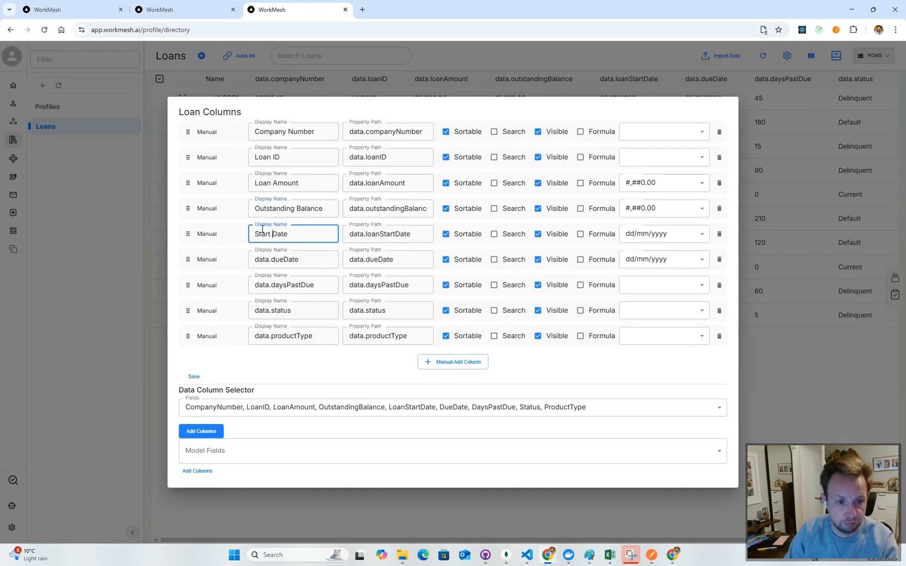
Change the display names of the dueDate and daysPastDue columns to Due Date and Days Past Due.
left_click_drag(271, 259, 232, 256)
type("Due")
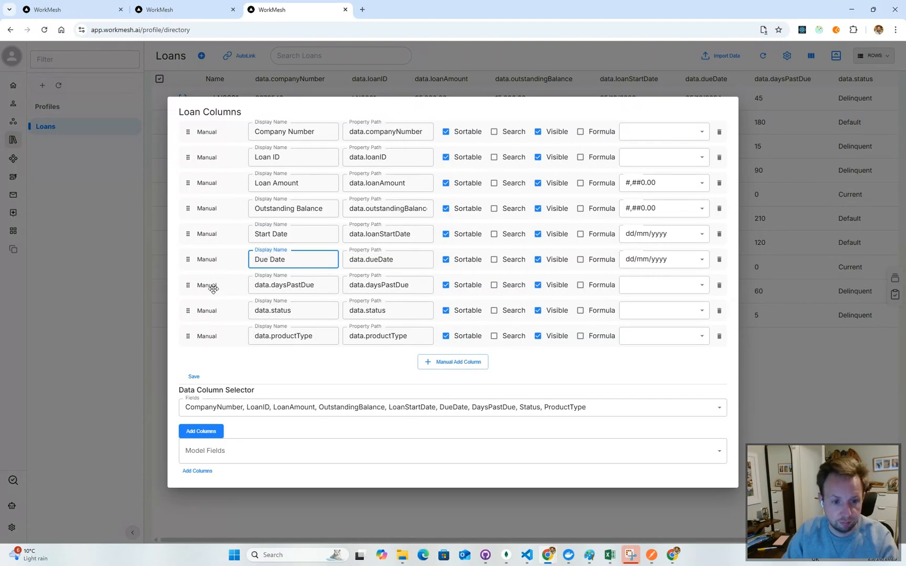
left_click_drag(270, 285, 246, 282)
type("D")
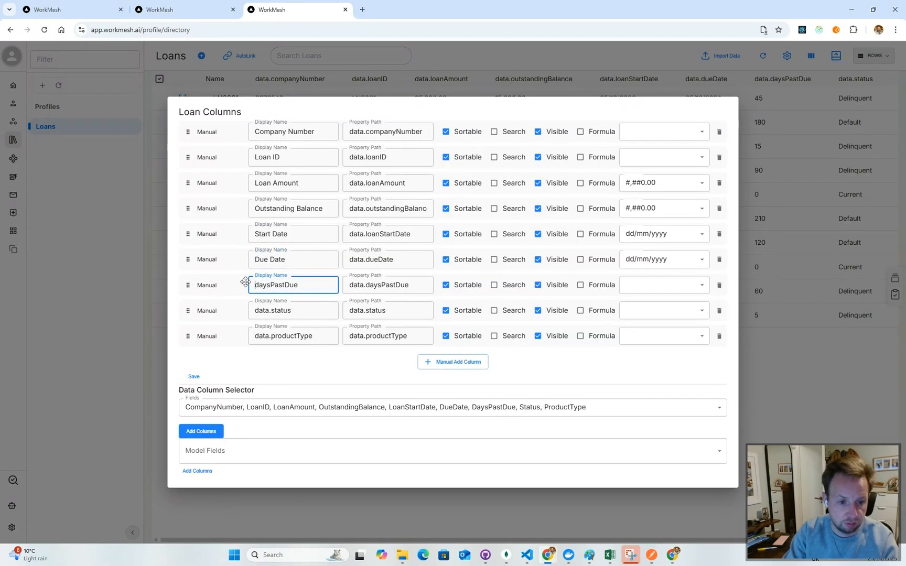
key("Delete")
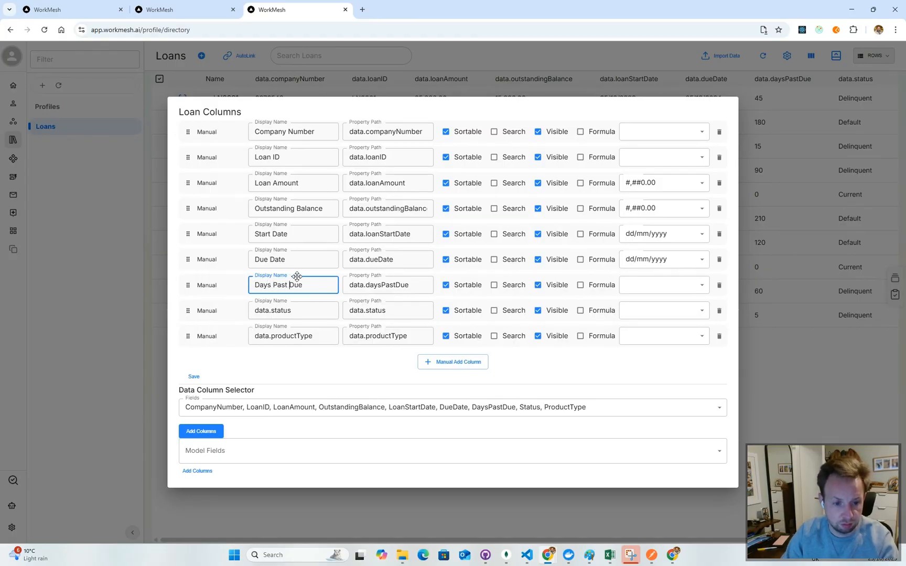
Change the display names of the status and productType columns to Status and Product Type, and save the Loan columns.
left_click_drag(297, 309, 210, 302)
type("Stat")
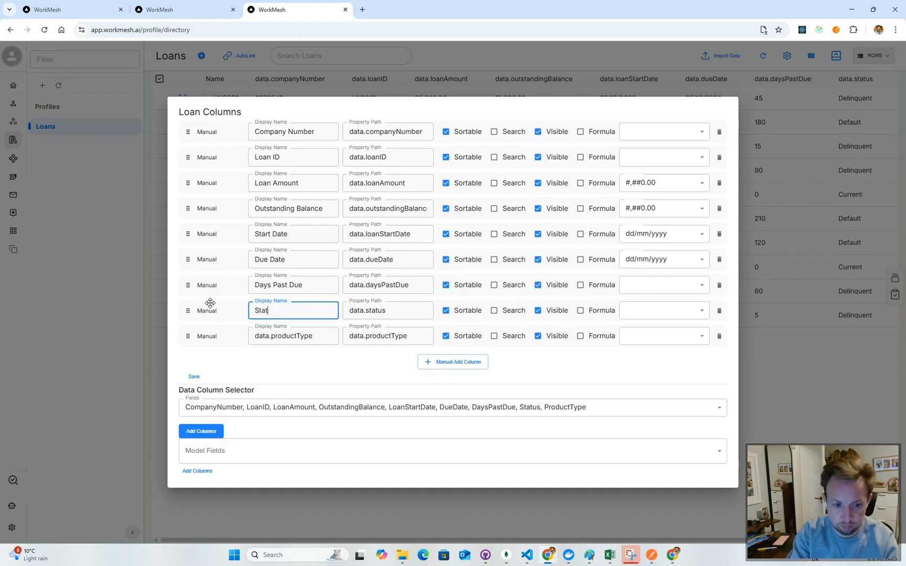
left_click(291, 336)
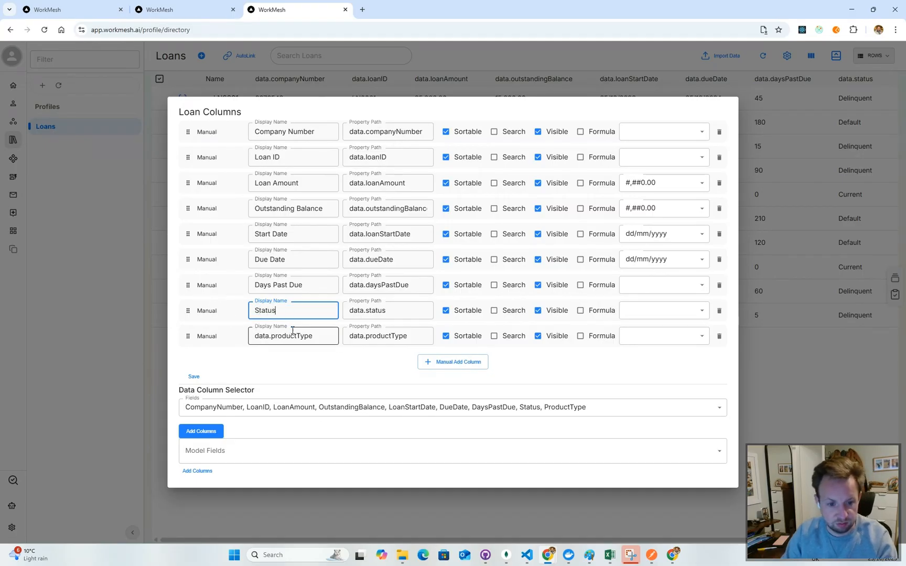
double_click(291, 335)
key("BackSpace")
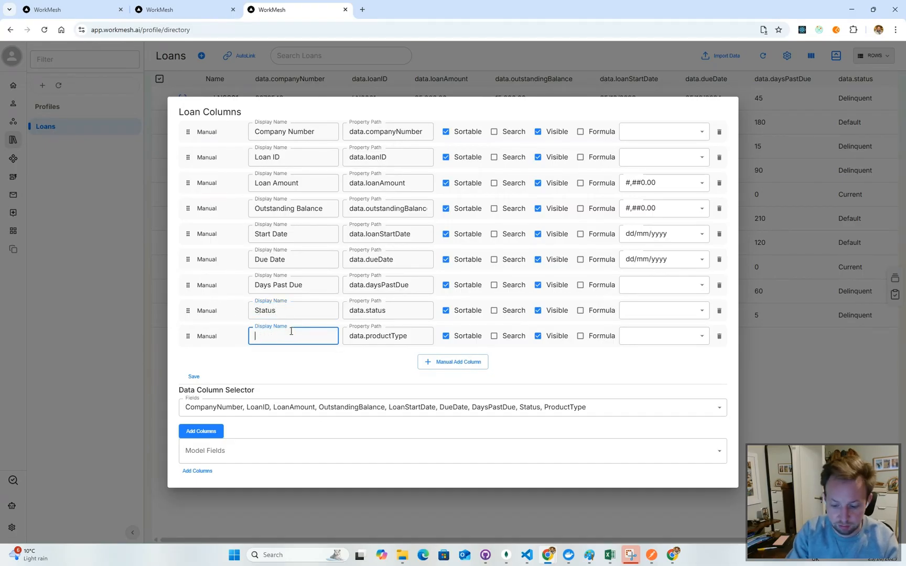
type("Product Typ")
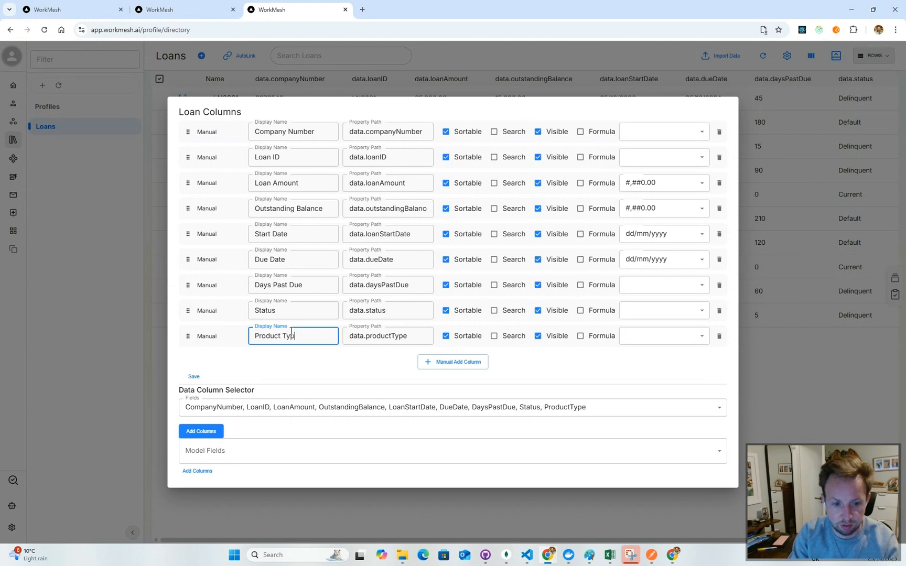
type("e")
left_click(193, 378)
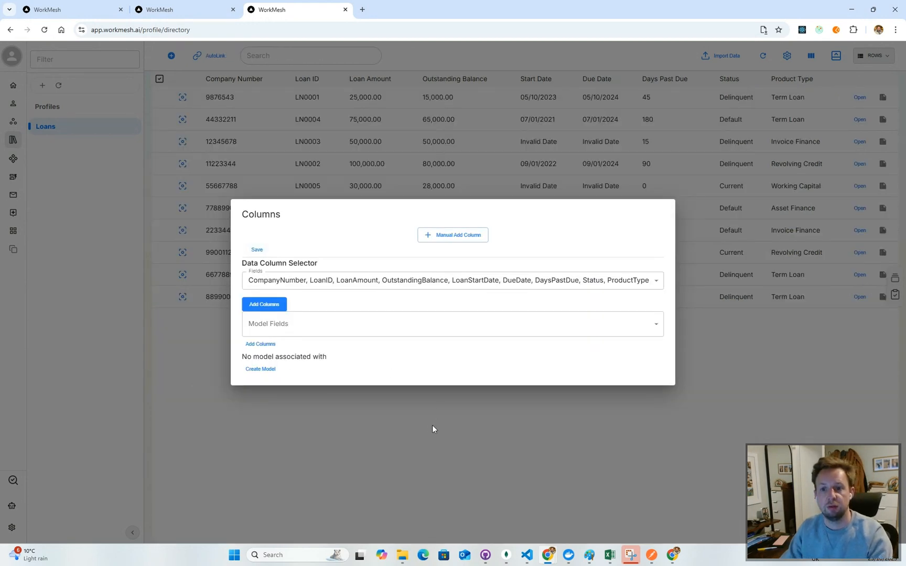
left_click(431, 427)
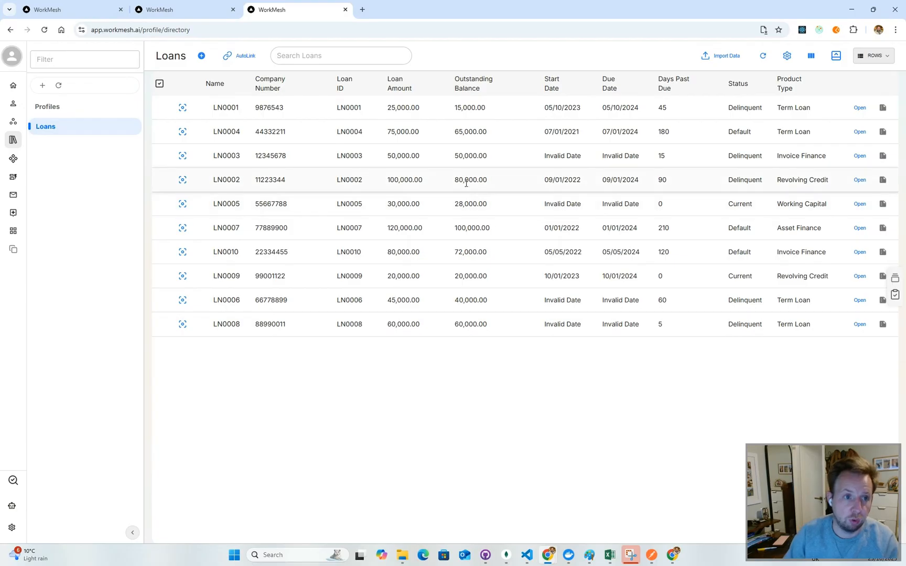
Switch the Loans list to the Worksheet view and examine the loan cells, including amounts, company numbers, due dates and product types.
left_click(486, 111)
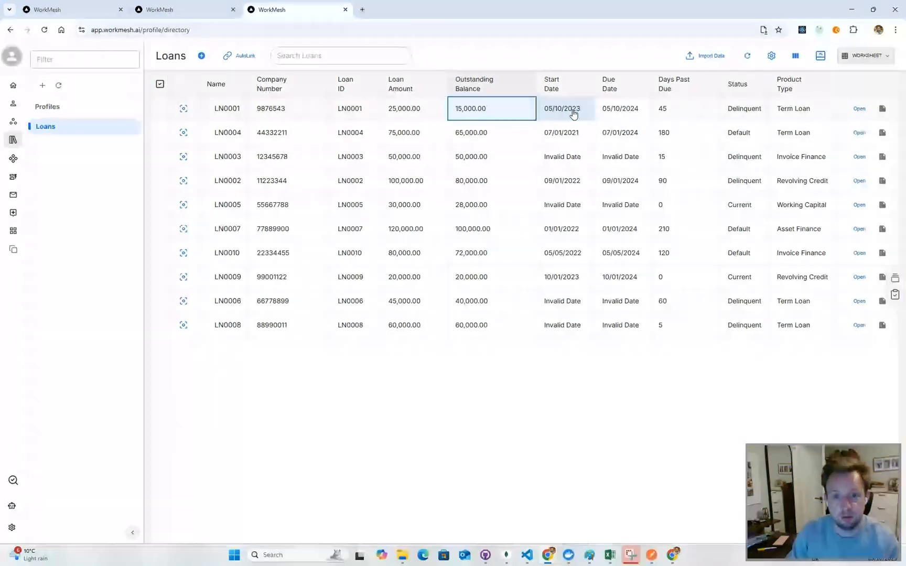
key("Left")
key("Left")
key("Down")
key("Down")
key("Right")
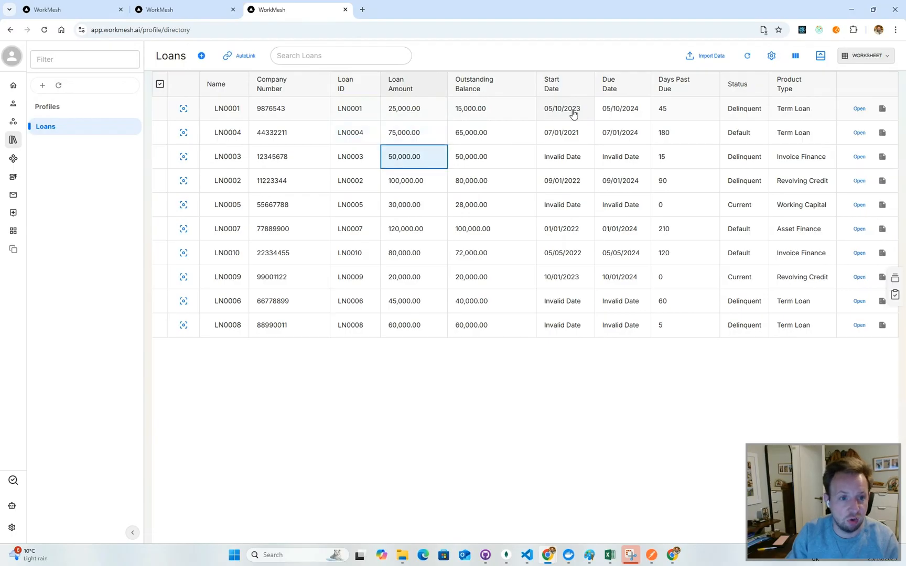
key("Left")
key("Left")
key("Up")
key("Left")
key("Down")
key("Right")
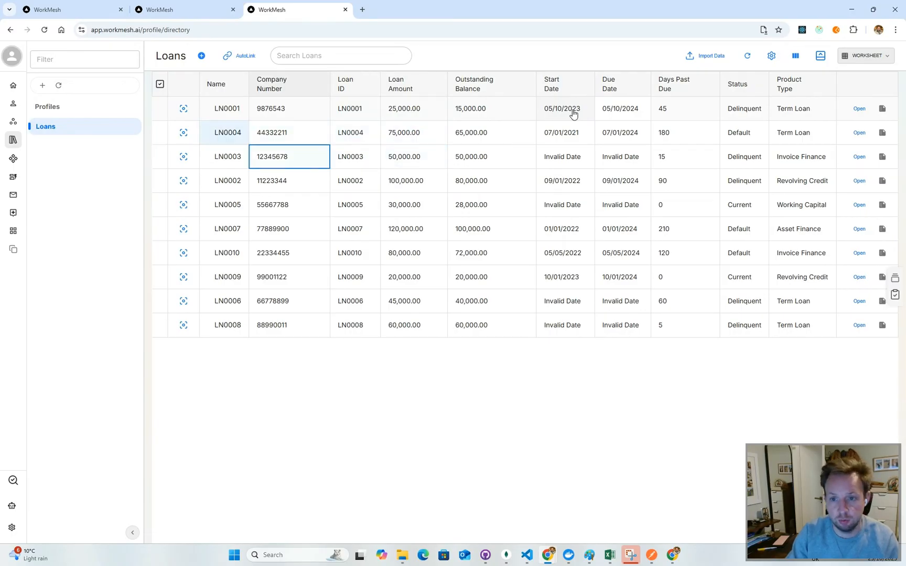
key("Right")
key("Down")
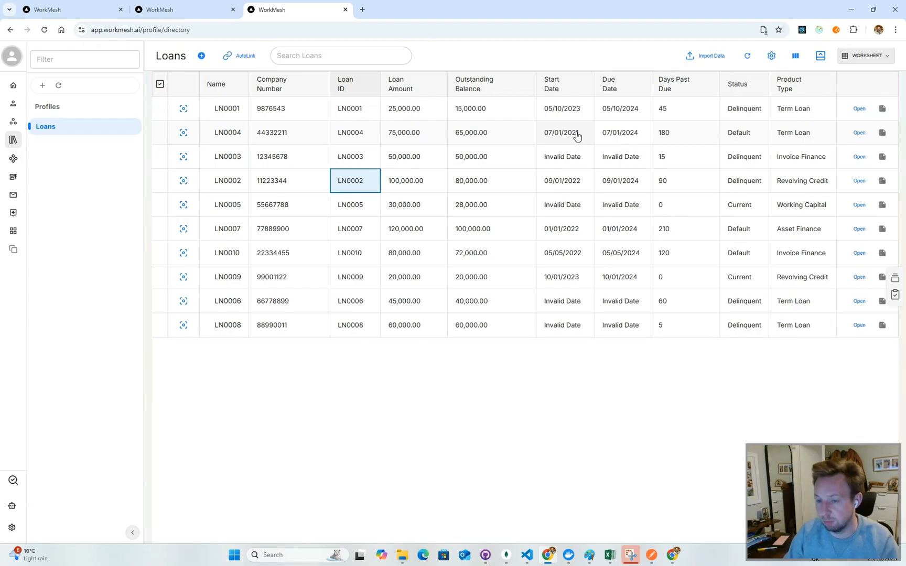
left_click(590, 159)
left_click(611, 157)
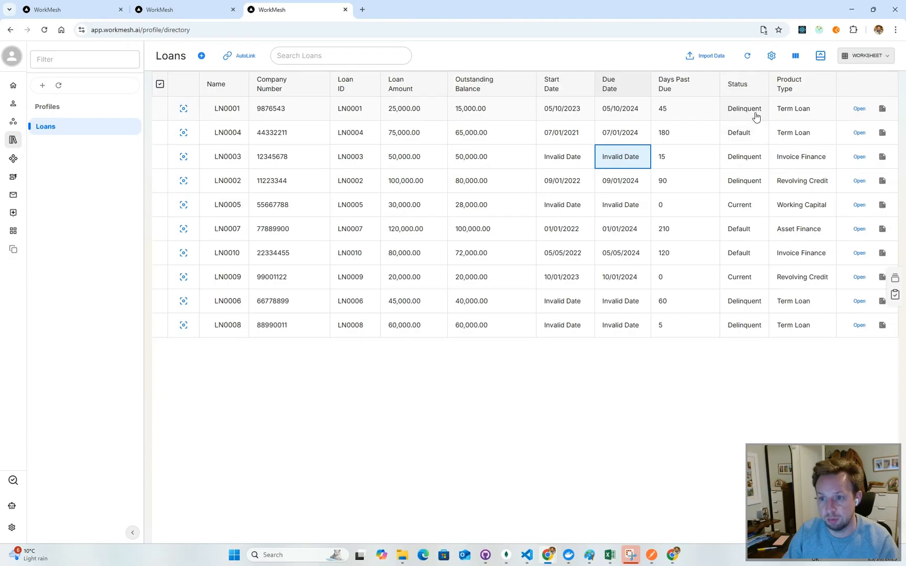
left_click(794, 303)
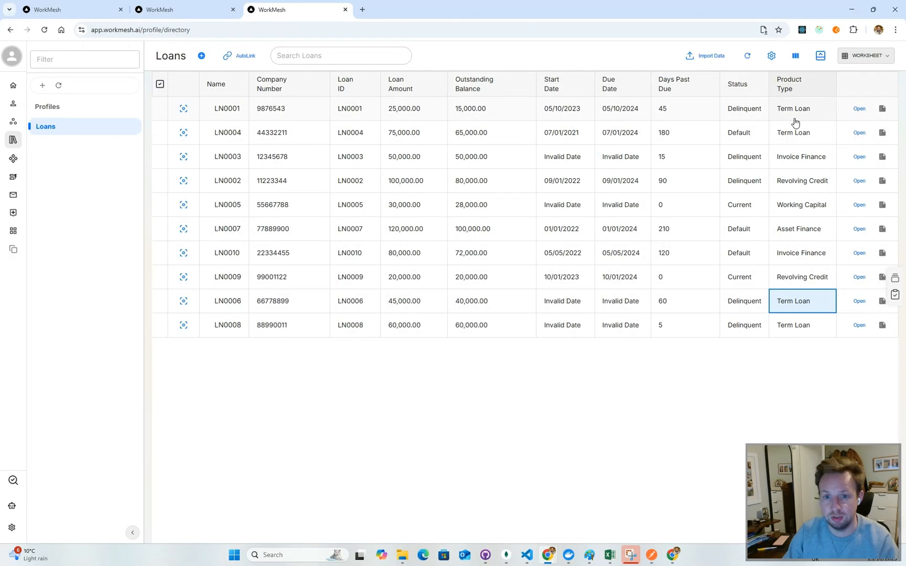